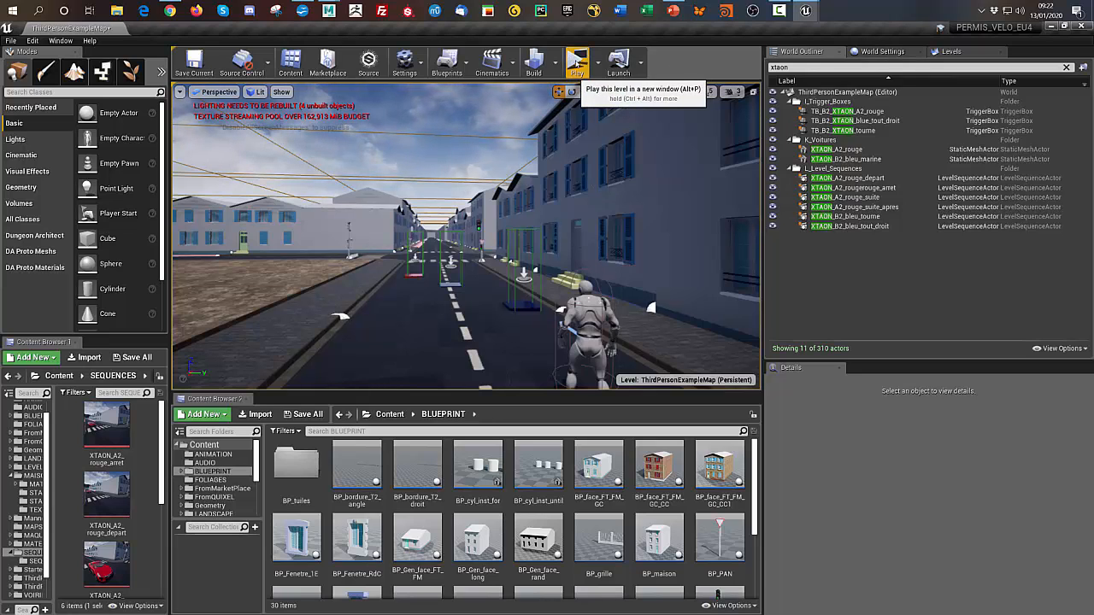
- Play the level in a new window, walk the character across the blue and red trigger plates, and stop the preview
left_click(577, 65)
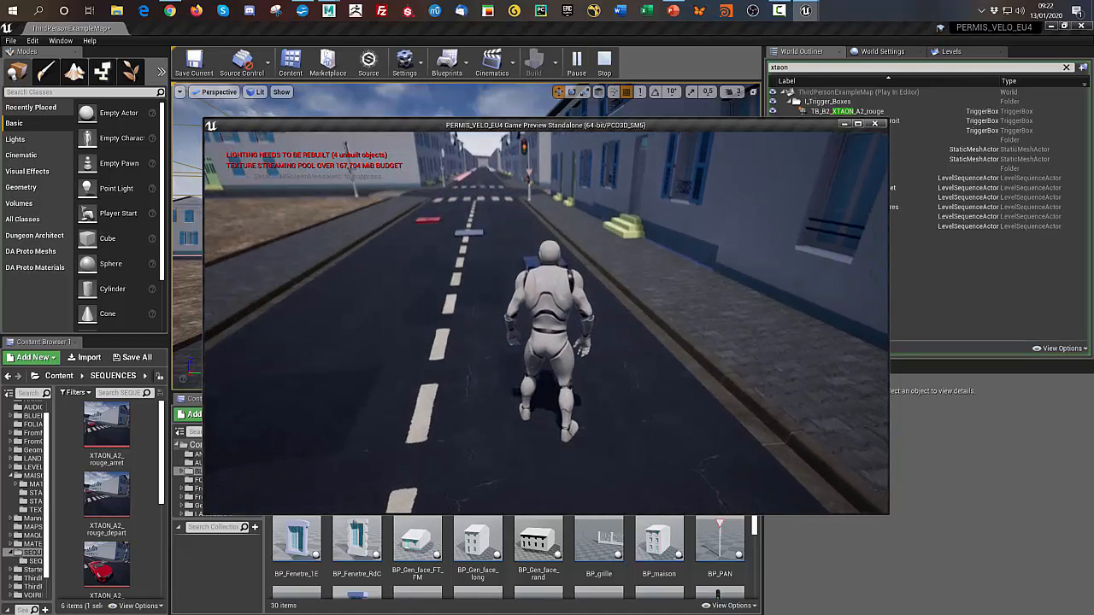
key("w")
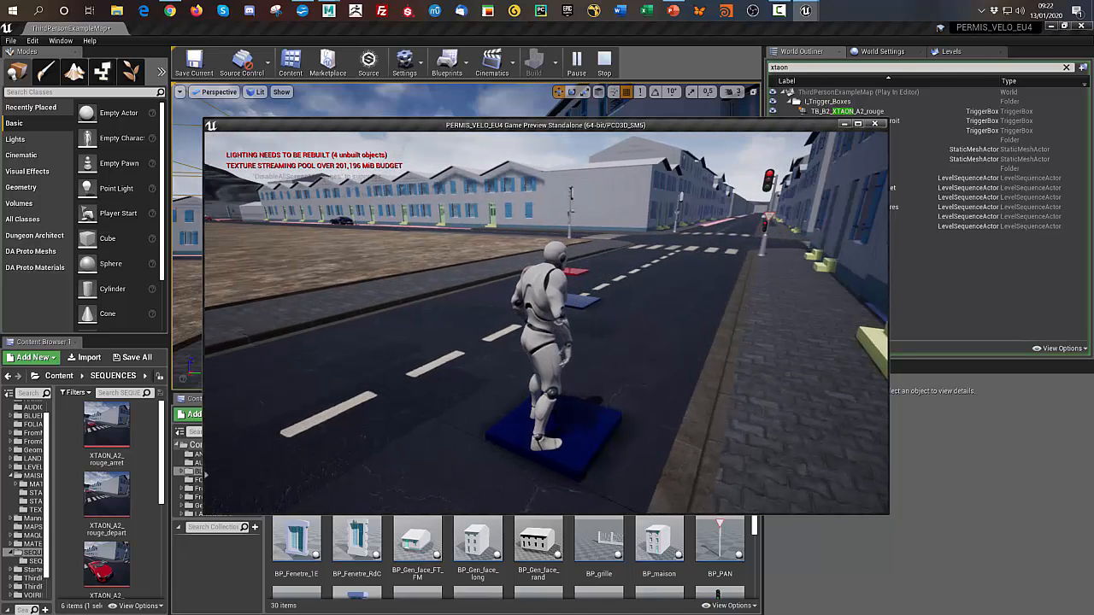
key("w")
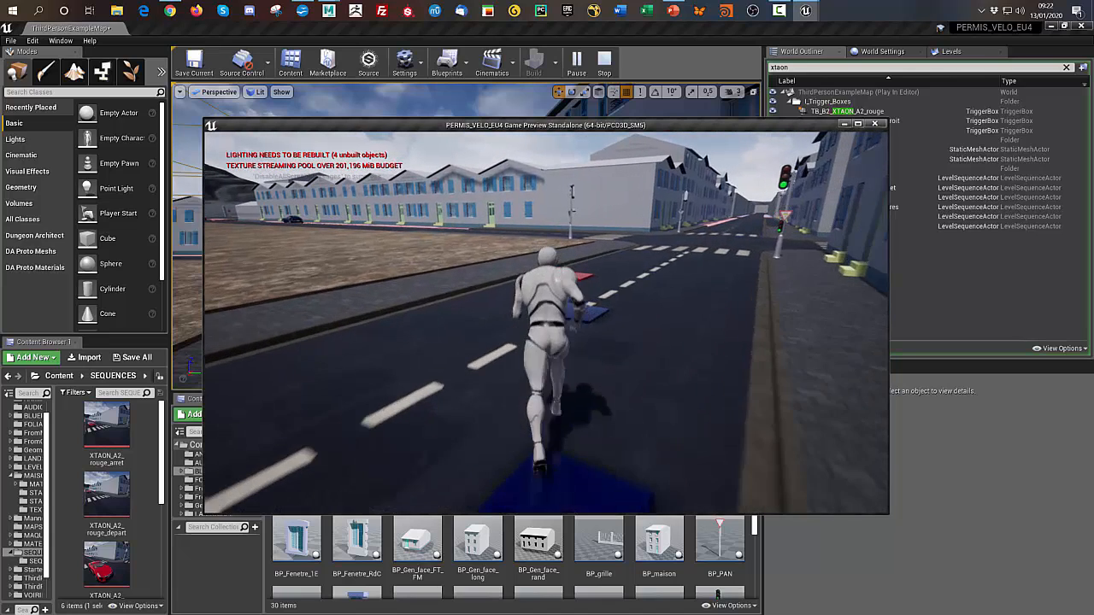
key("w")
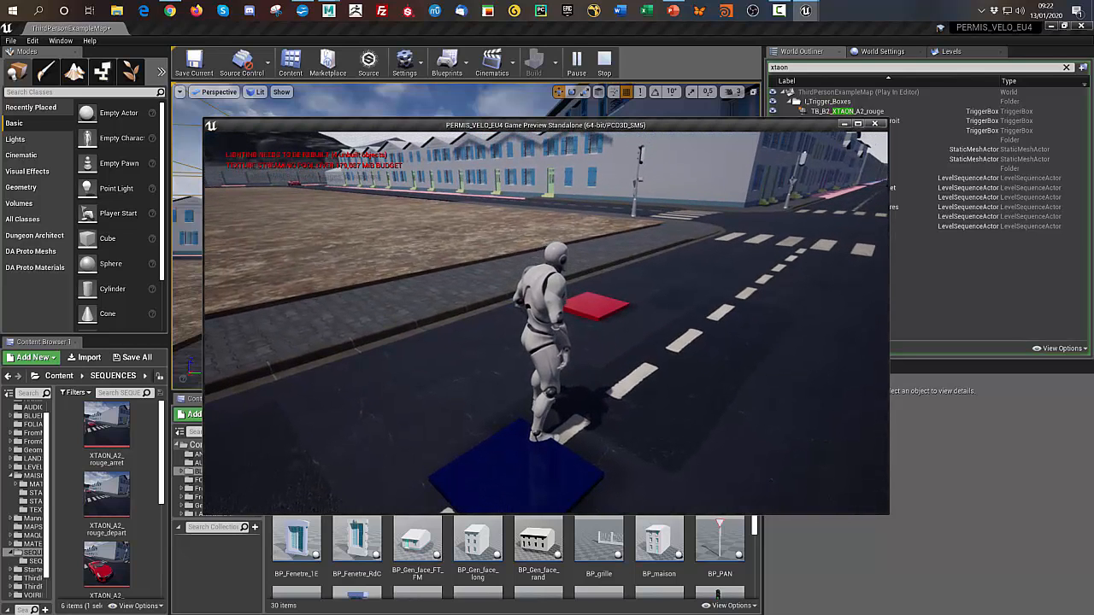
key("w")
key("w")
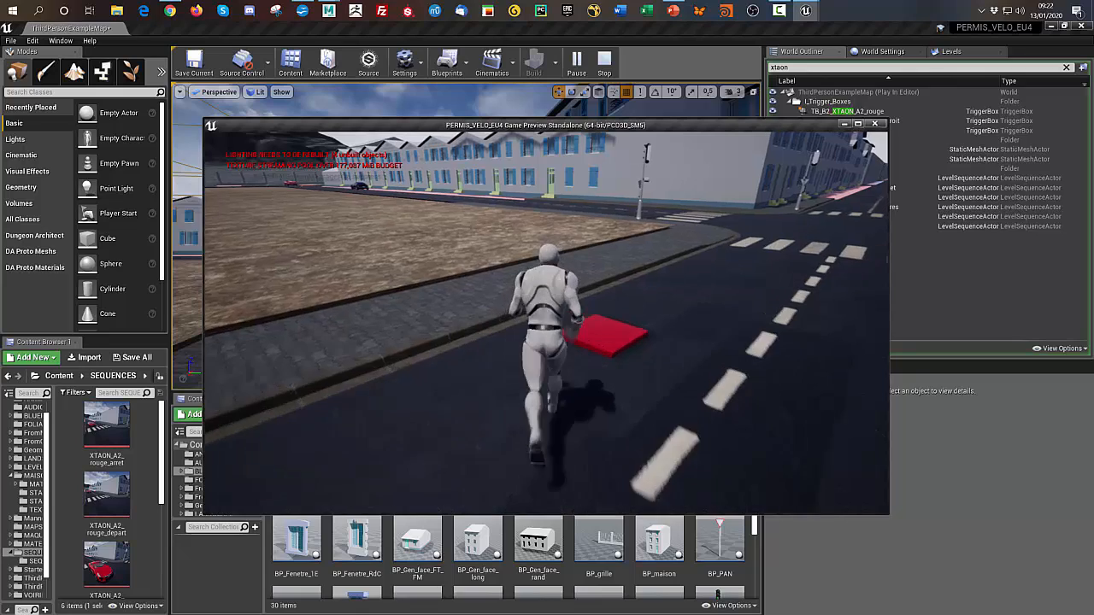
key("w")
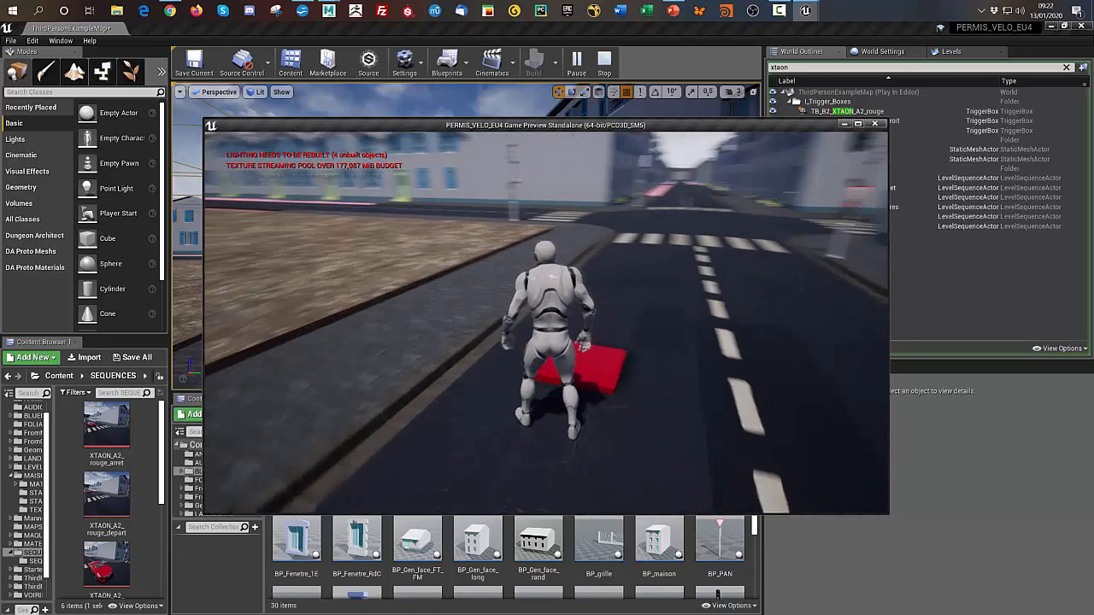
key("s")
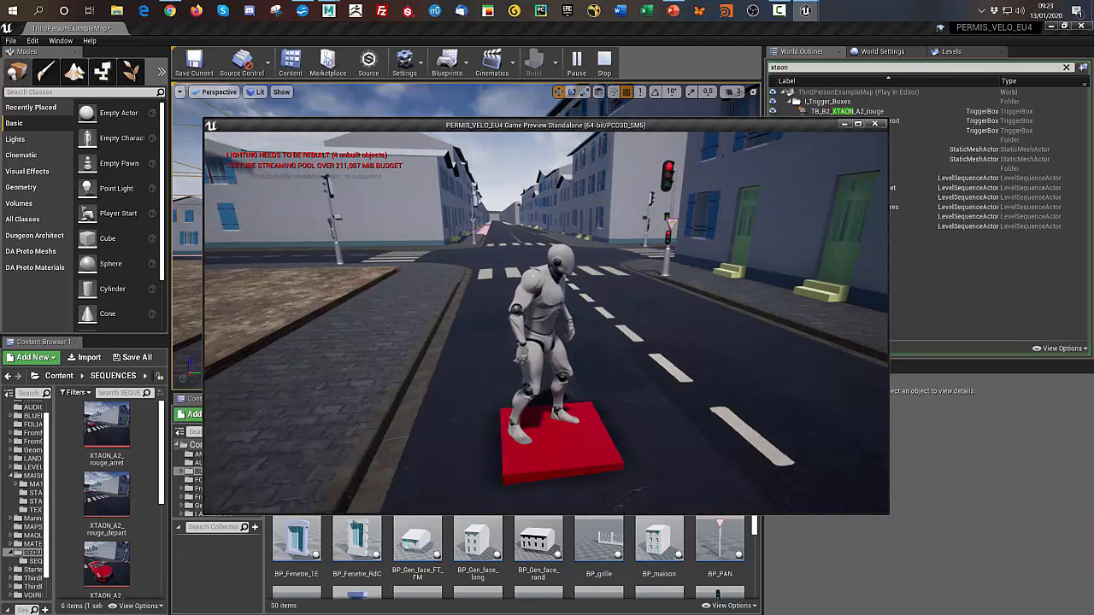
key("Escape")
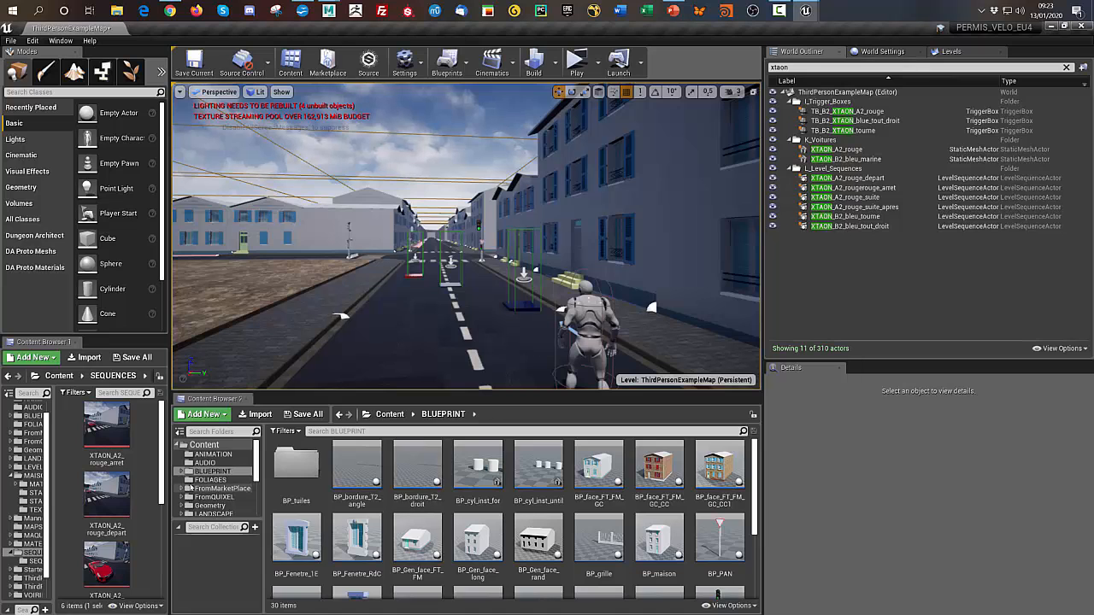
- Open the XTAON_bleu_virage level sequence, play it through, scrub to frame 149, and close it
left_click_drag(170, 491, 287, 466)
scroll(282, 463, "down", 2)
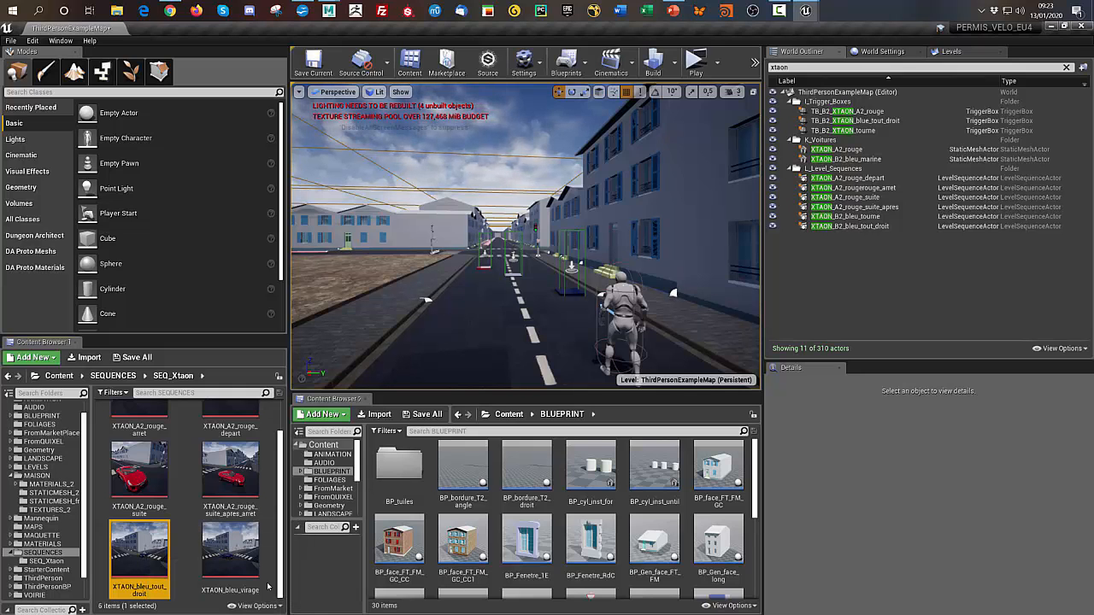
double_click(228, 551)
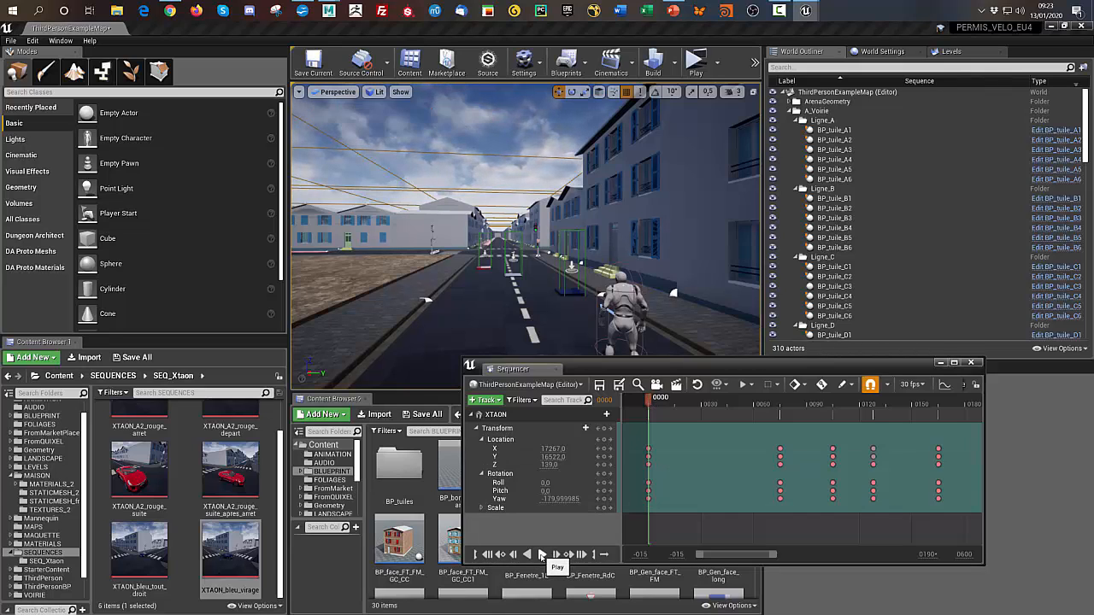
left_click(541, 554)
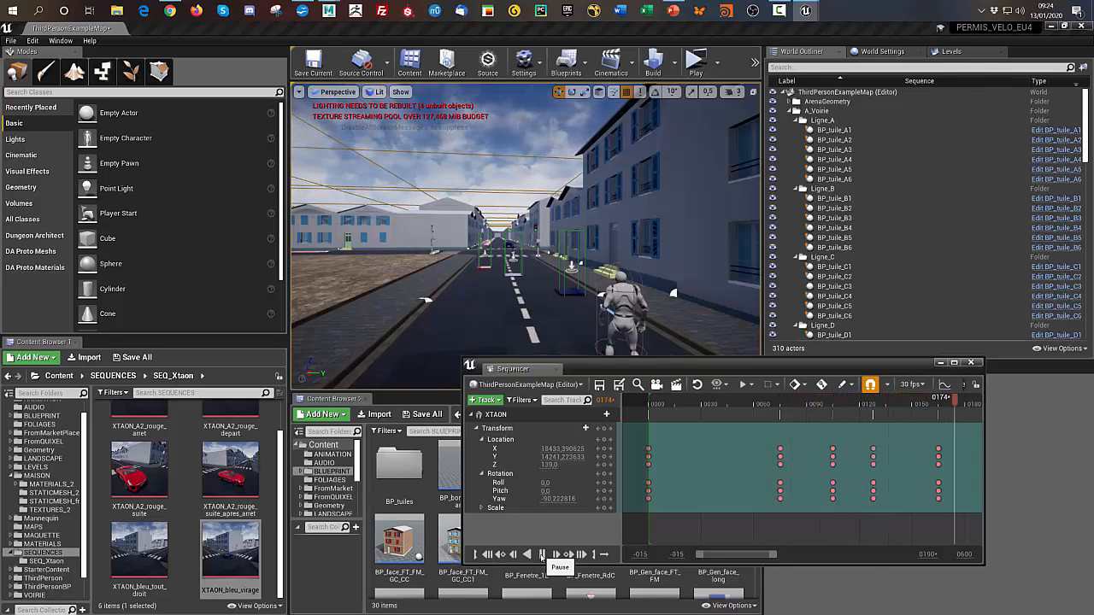
left_click(541, 555)
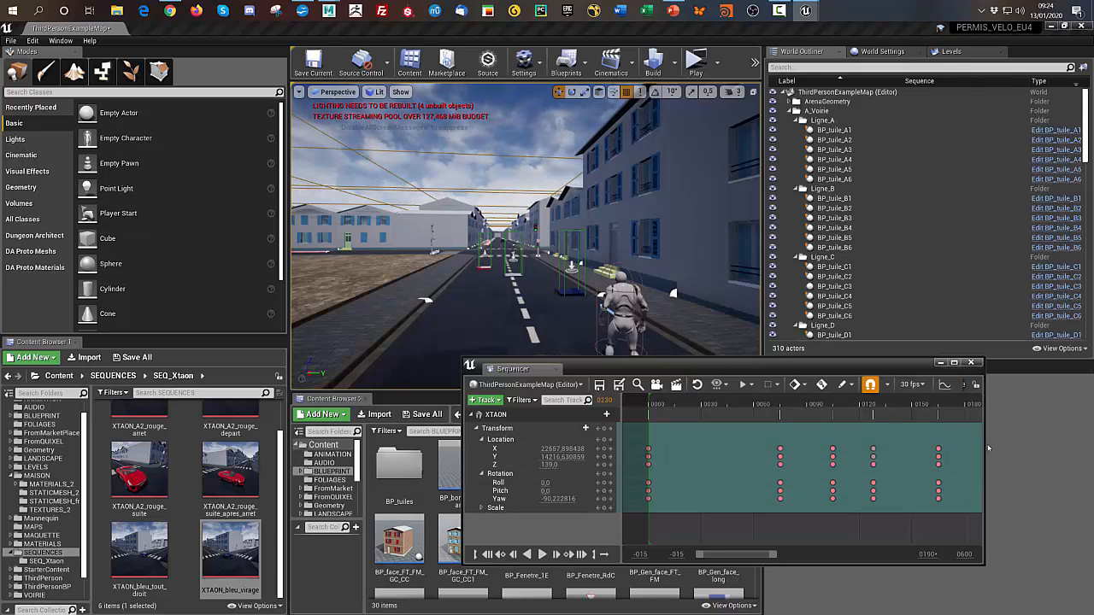
left_click_drag(984, 446, 944, 415)
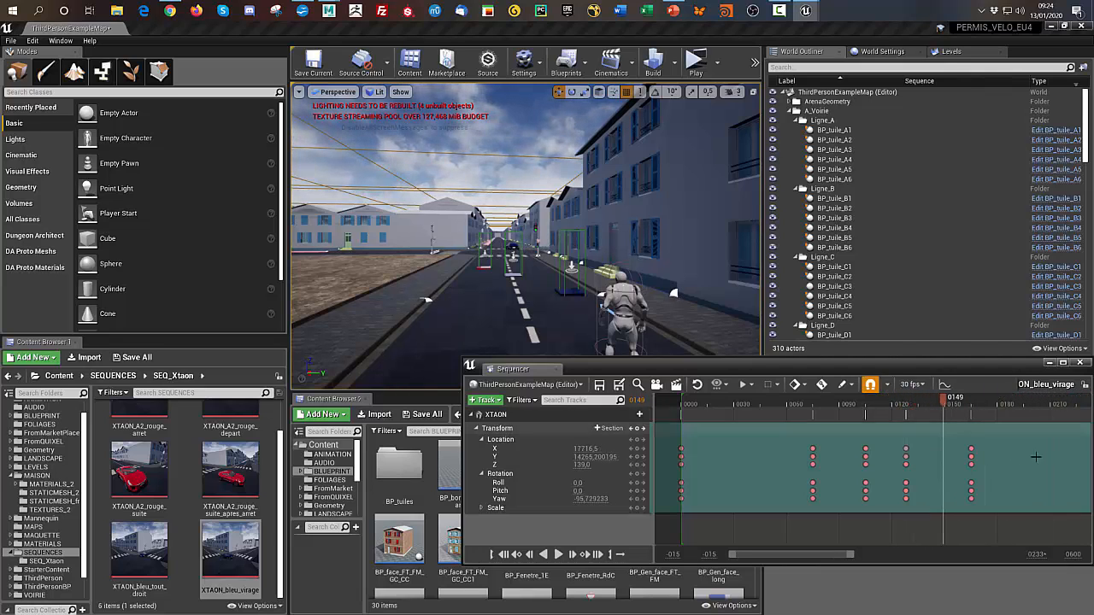
left_click(1082, 363)
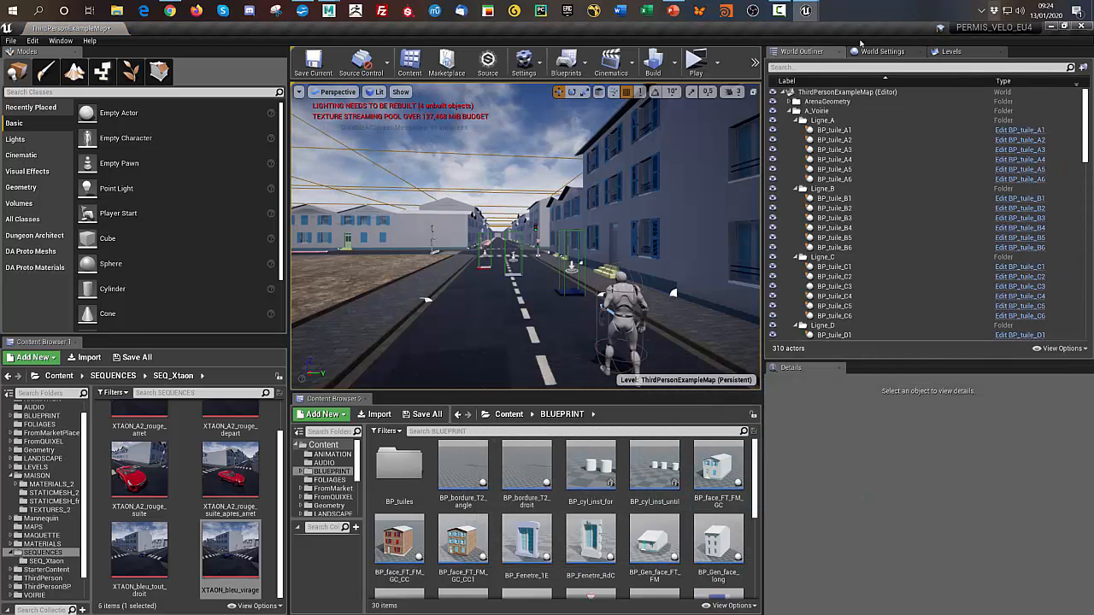
- Filter the level's actor list by "xtaon"
left_click(814, 68)
type("xtaon")
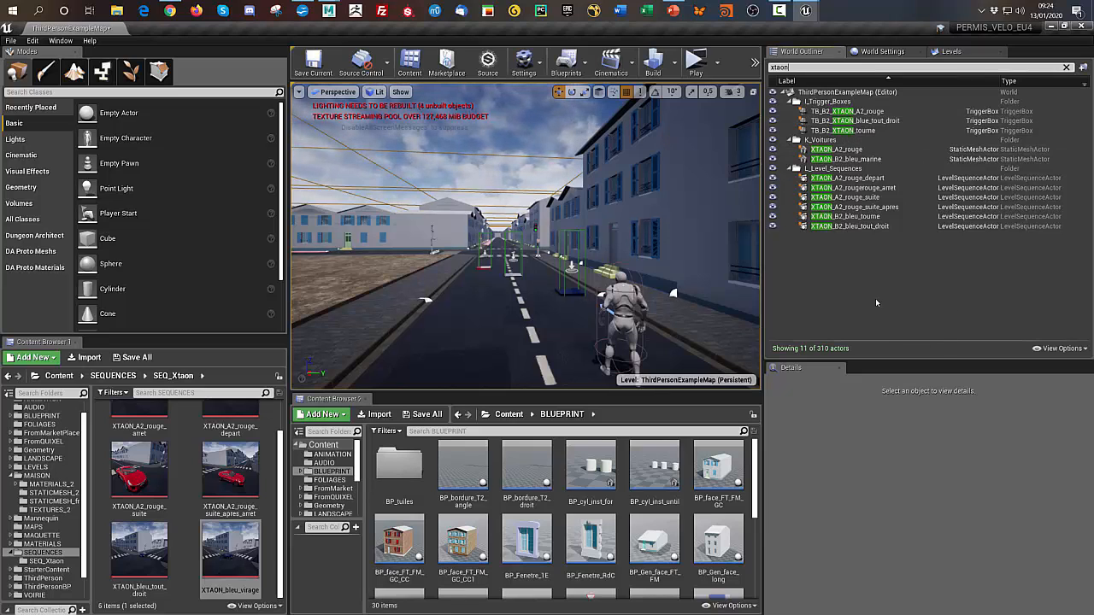
left_click(830, 317)
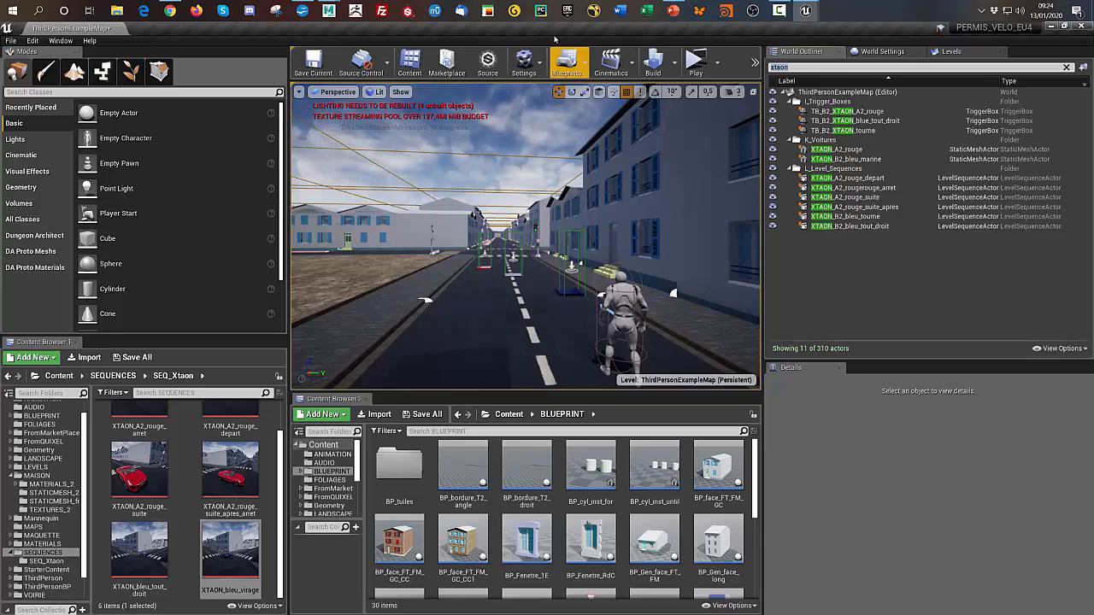
- Open the main Level Blueprint, examine the Level_Sequence_B2_XTAON tout droit nodes, and narrow its window to uncover the actor list
left_click(583, 75)
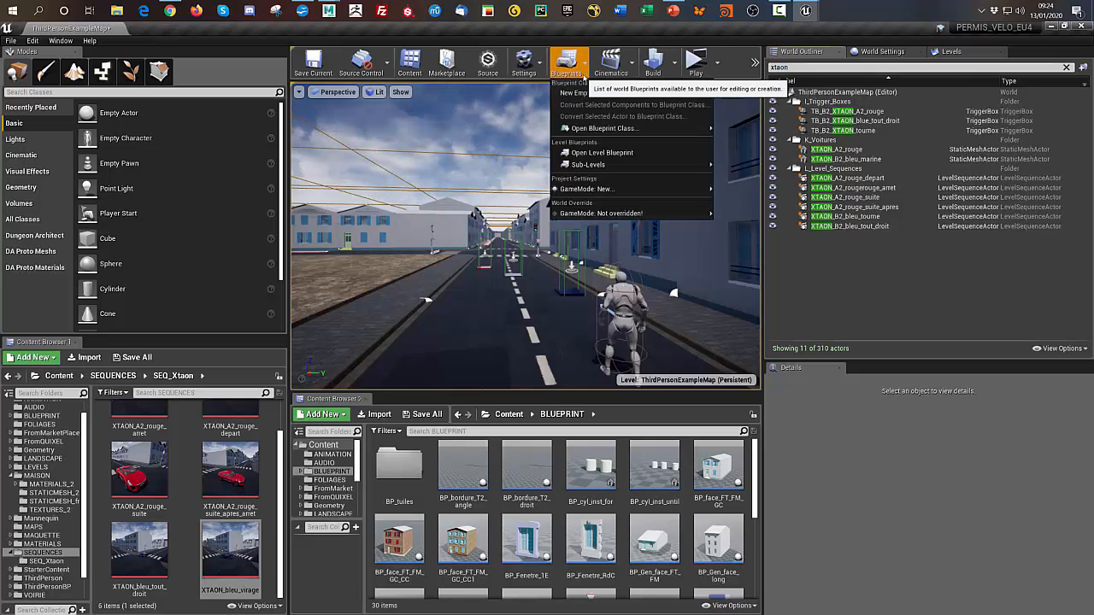
left_click(618, 156)
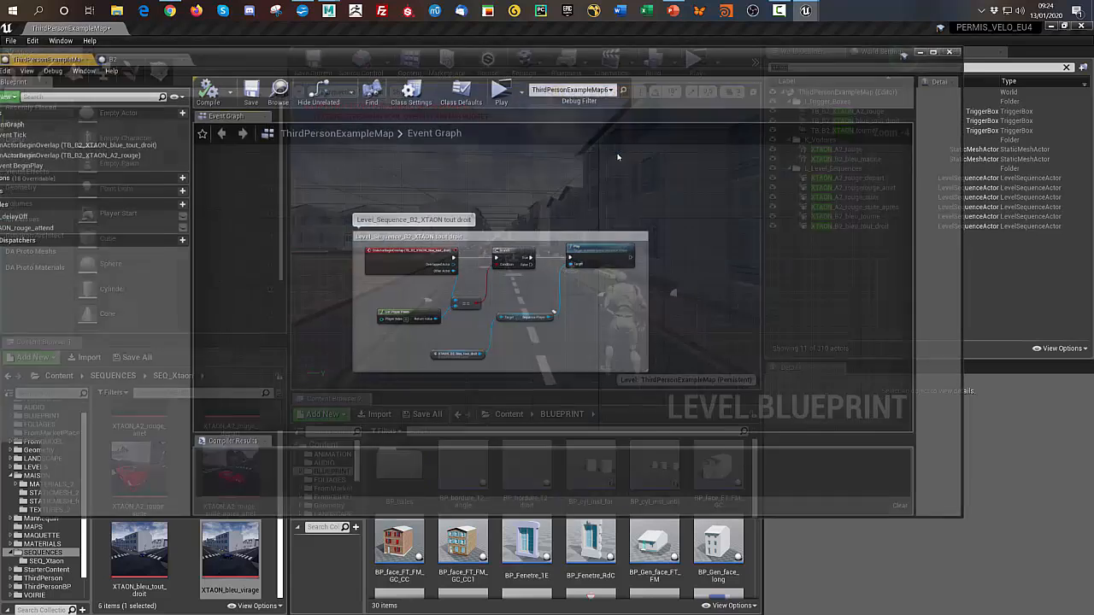
scroll(707, 259, "up", 2)
right_click_drag(704, 262, 801, 258)
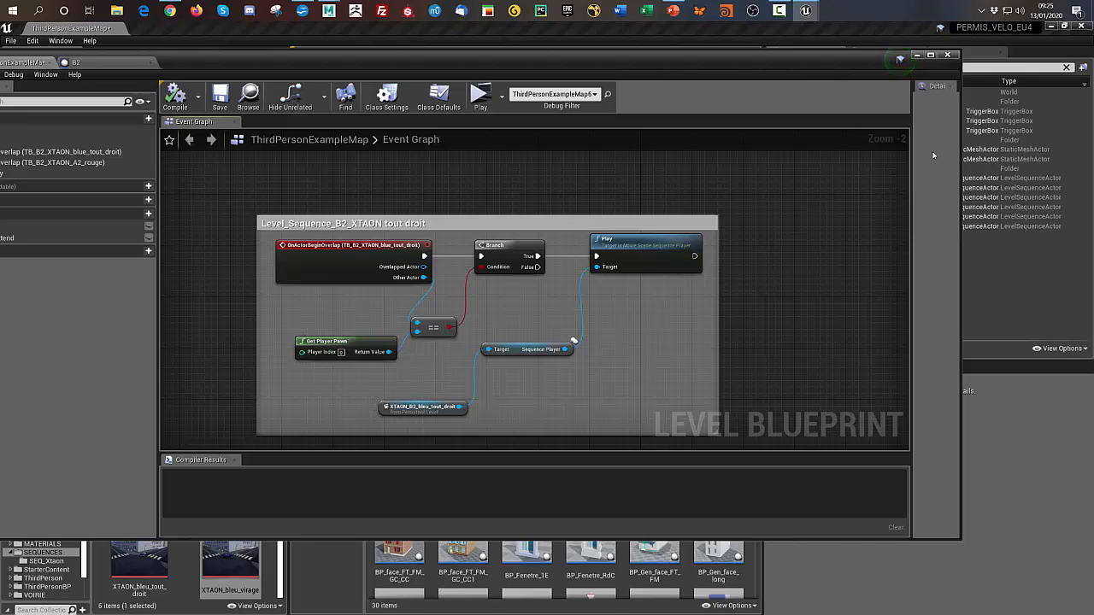
left_click_drag(960, 178, 750, 198)
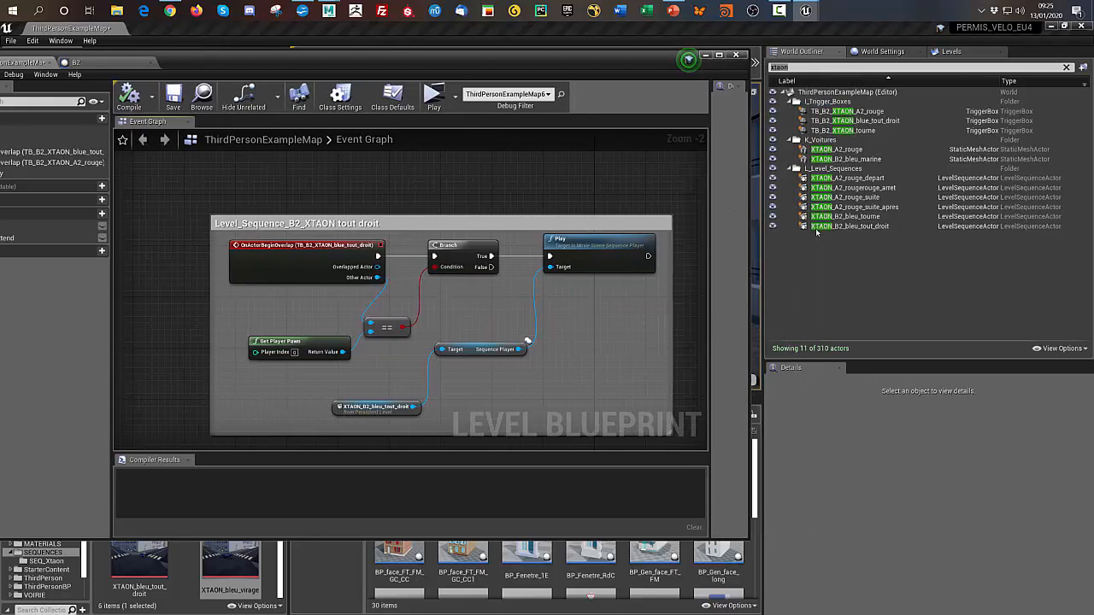
- Create a reference to the XTAON_B2_bleu_tout_droit sequence actor above the comment block in the event graph
left_click(863, 227)
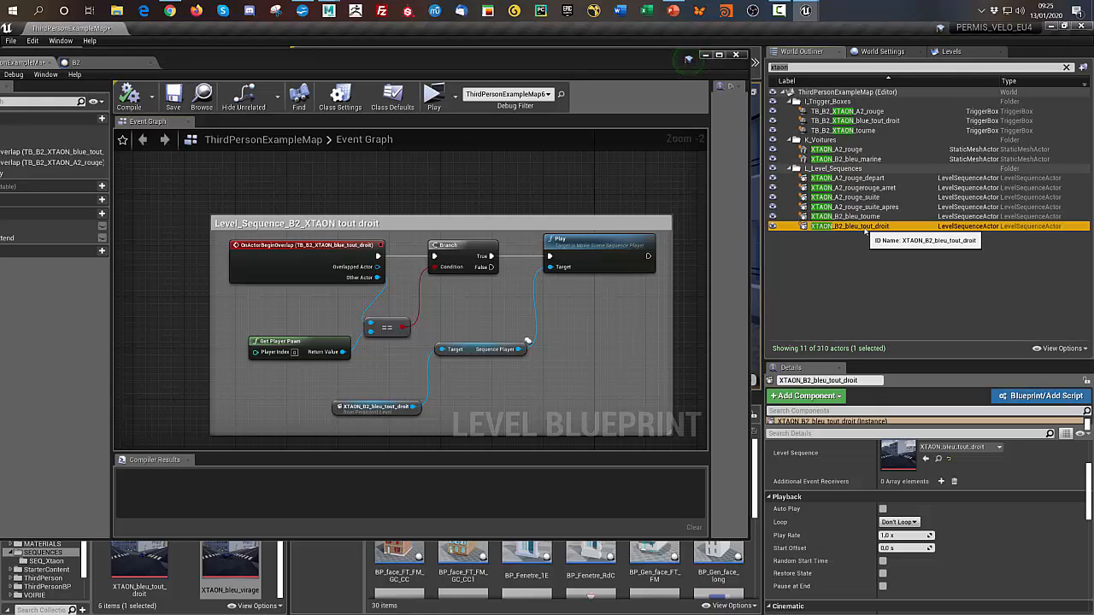
right_click(472, 180)
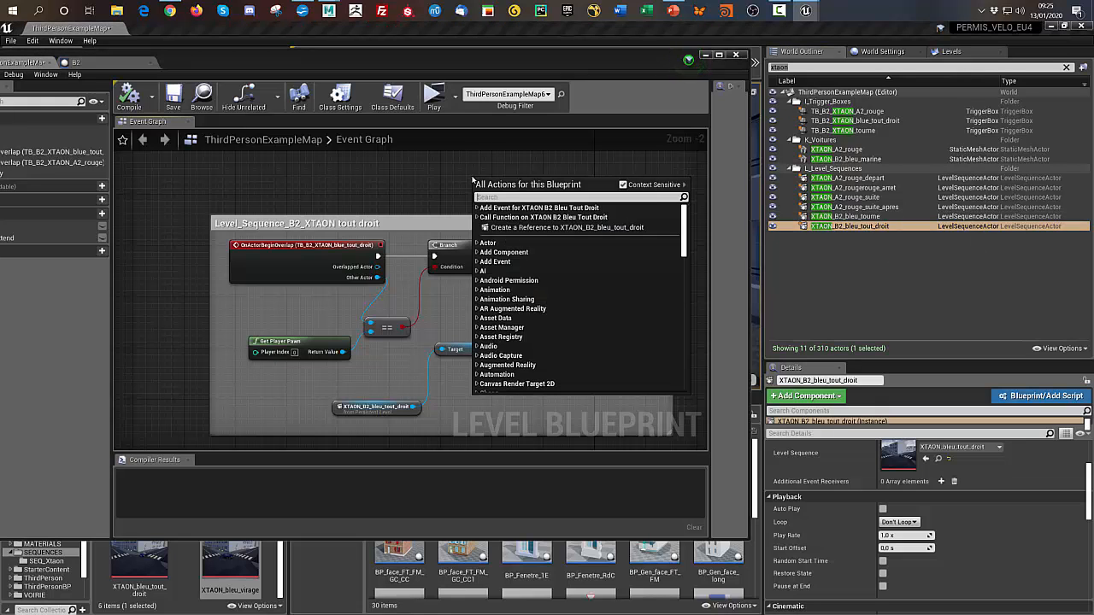
type("creta")
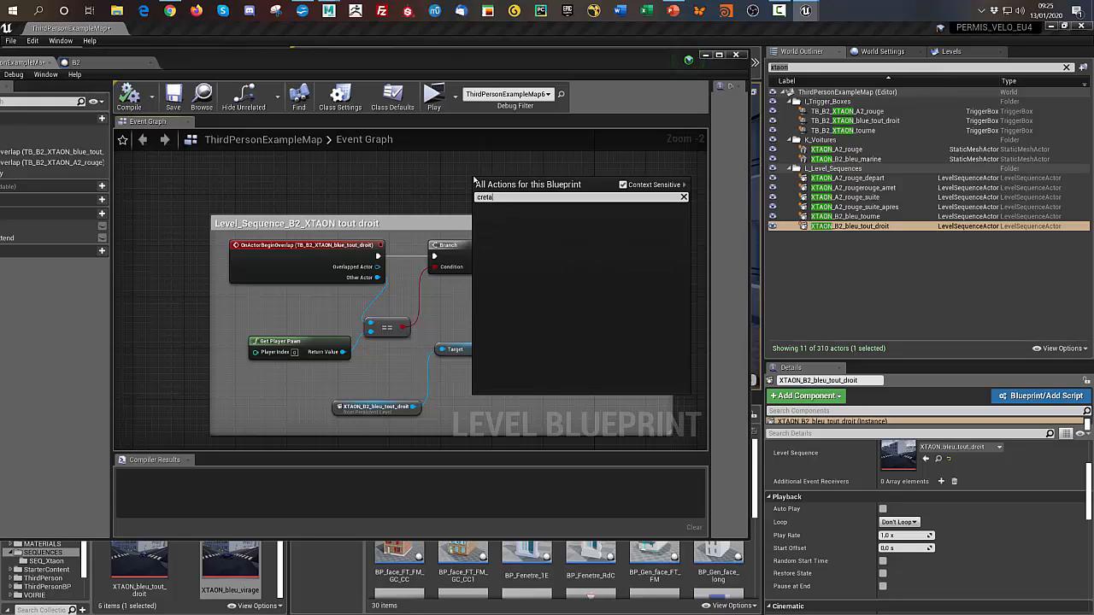
key("BackSpace")
key("BackSpace")
type("ate")
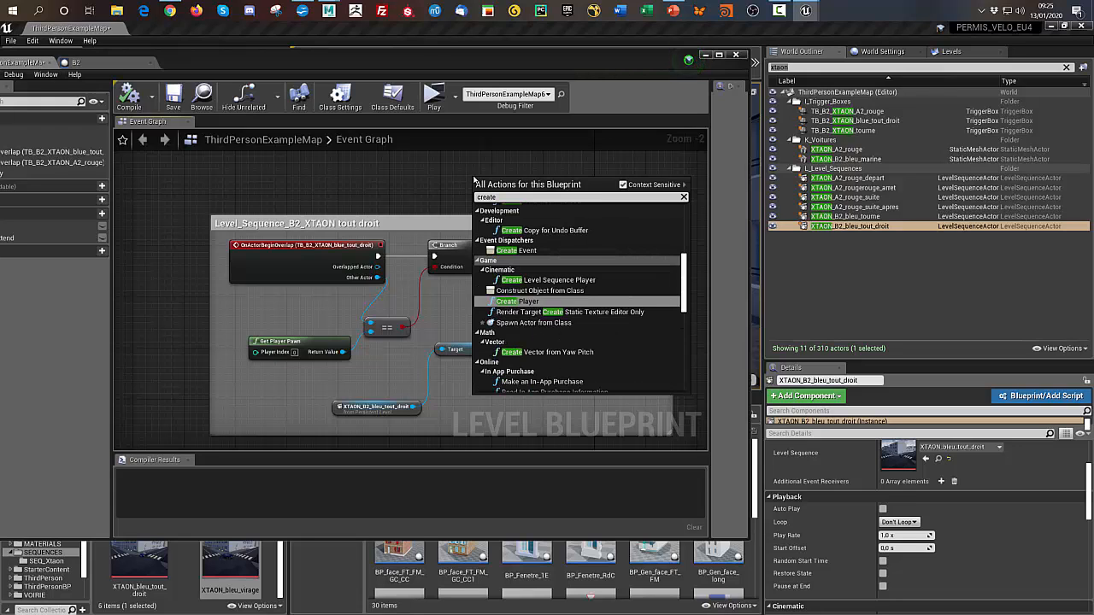
type(" refer")
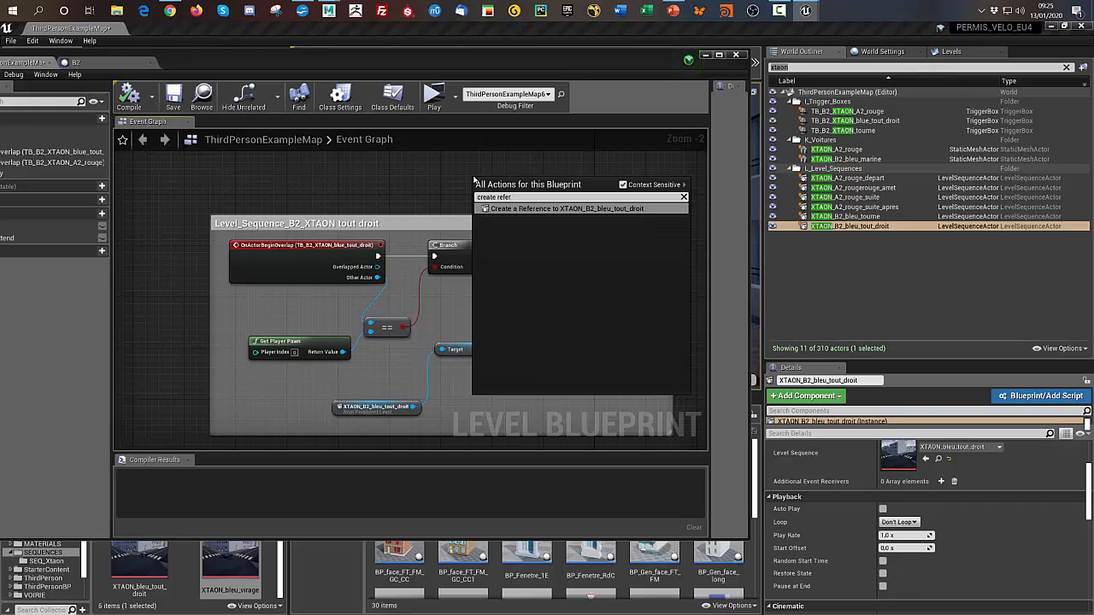
left_click(551, 209)
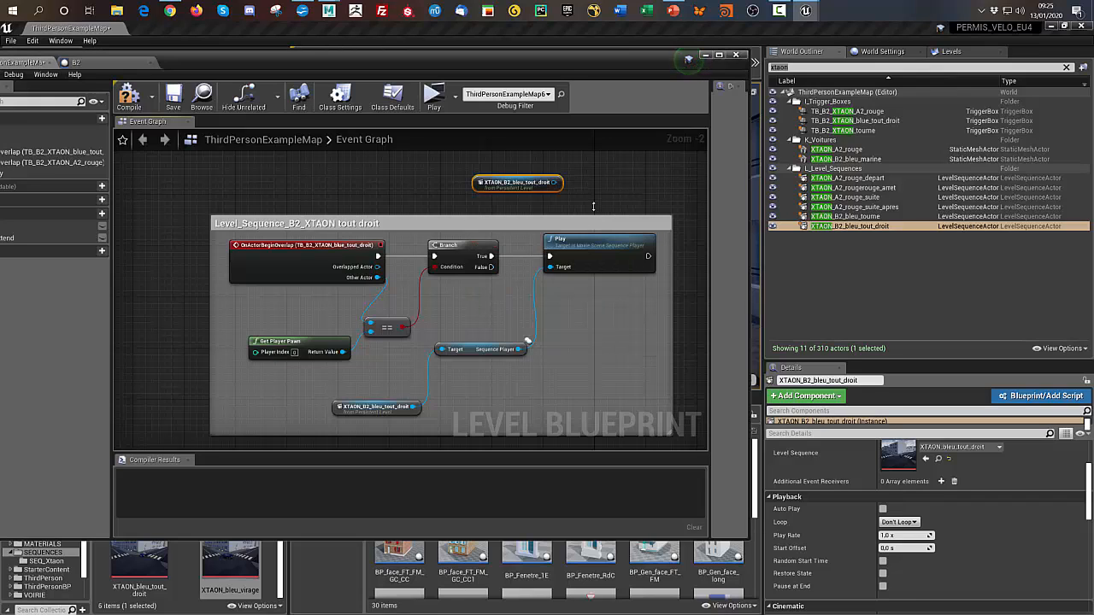
- Add a Play (SequencePlayer) node from the new XTAON_B2_bleu_tout_droit reference
left_click_drag(556, 182, 625, 183)
type("play")
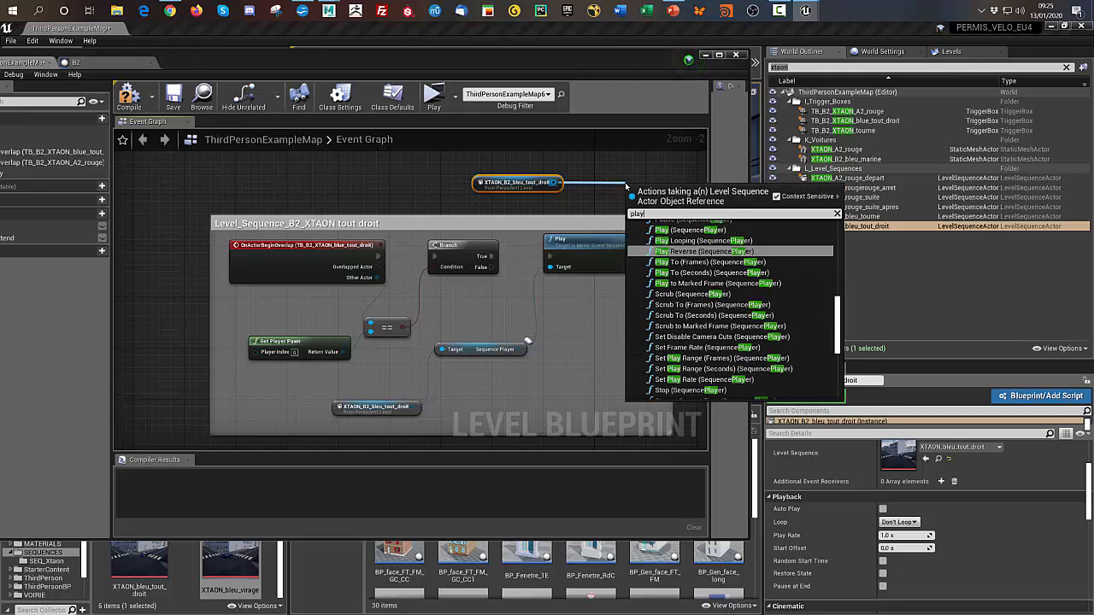
left_click(684, 230)
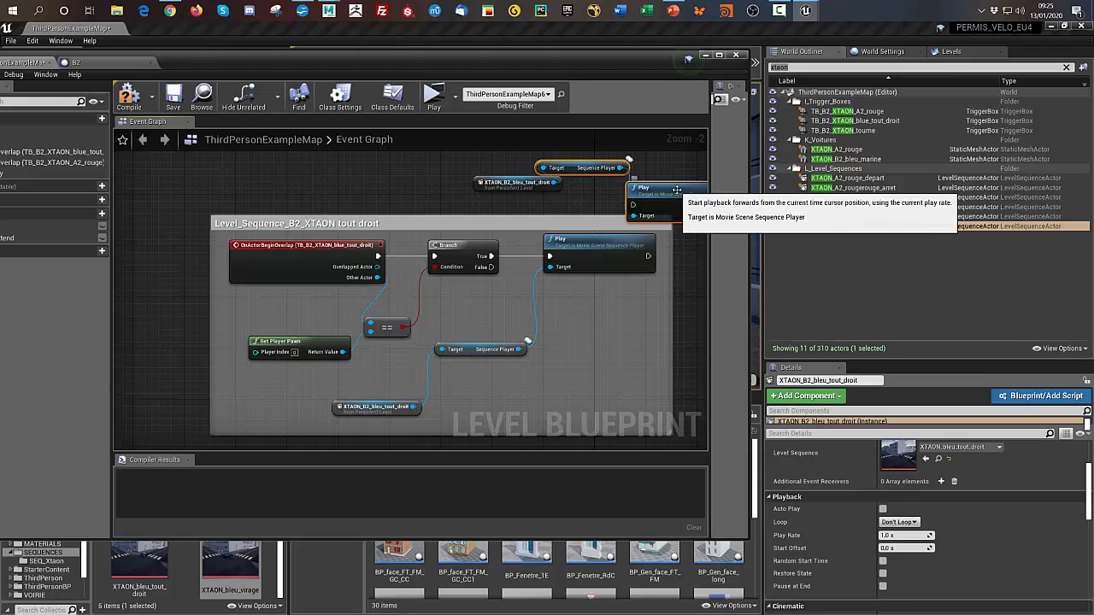
- Delete the newly added reference, Sequence Player and Play nodes above the comment block
left_click_drag(675, 194, 641, 193)
left_click_drag(446, 155, 665, 202)
key("Delete")
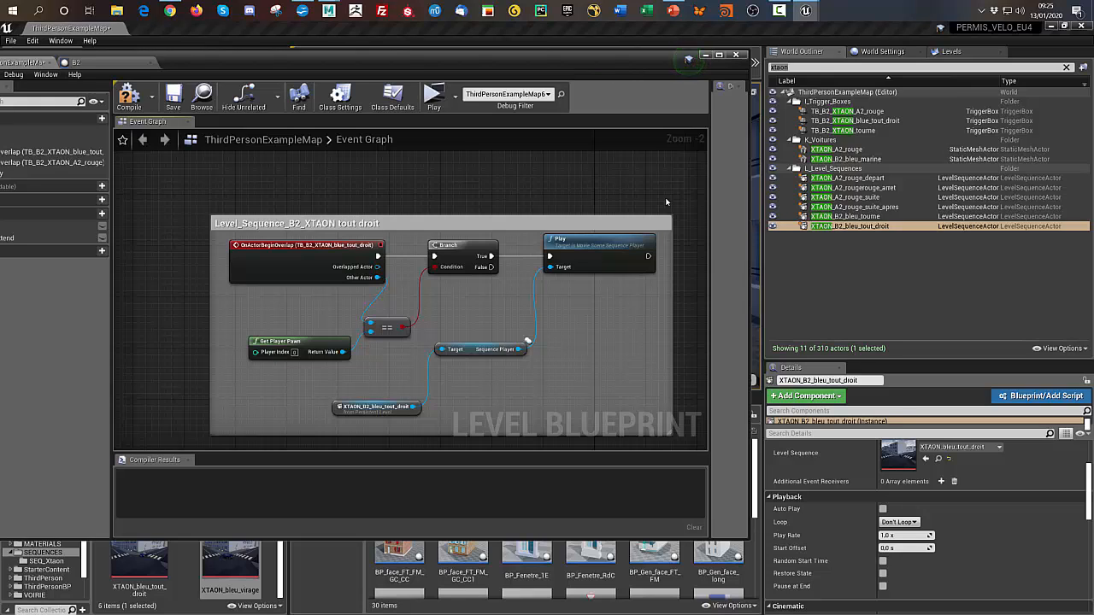
- Switch to the B2 sub-level blueprint, widen its window to examine the XTAON_B2_bleue_tourne nodes, and minimize it
left_click(705, 55)
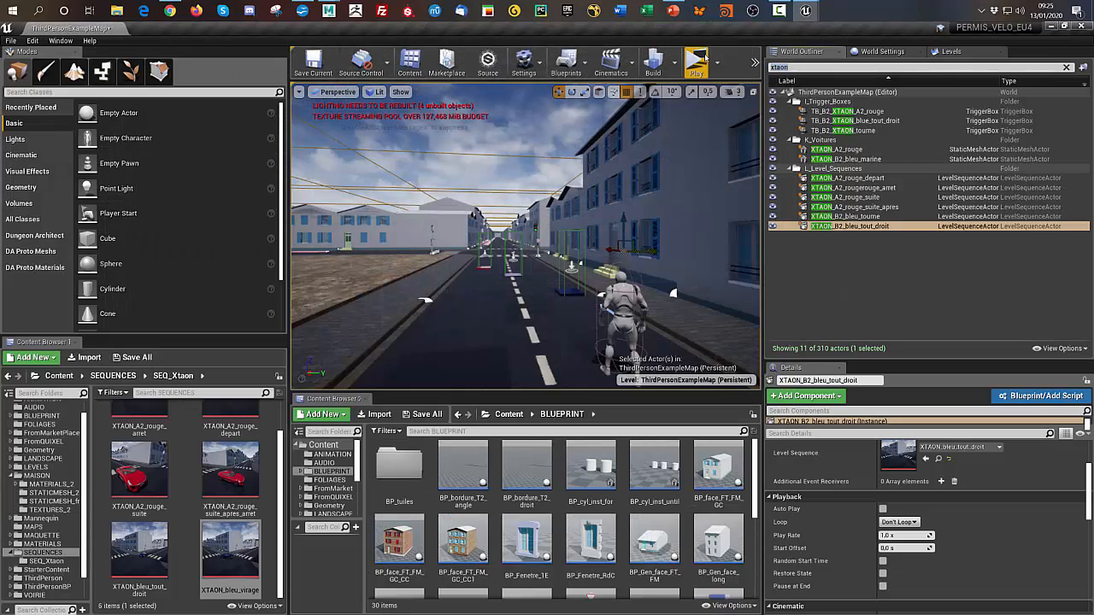
left_click(586, 72)
mouse_move(608, 163)
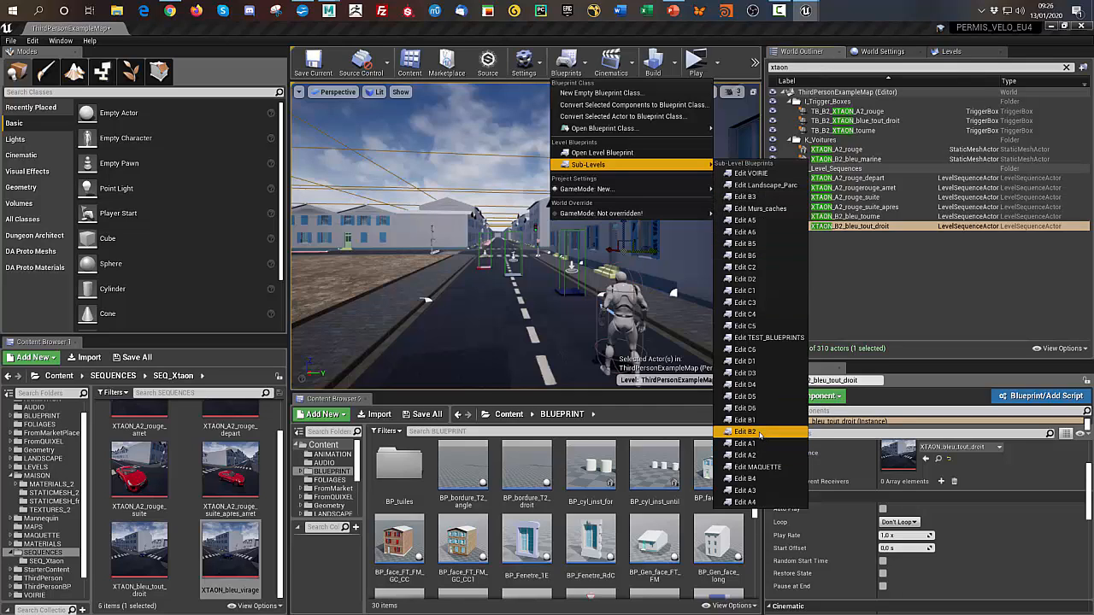
left_click(745, 431)
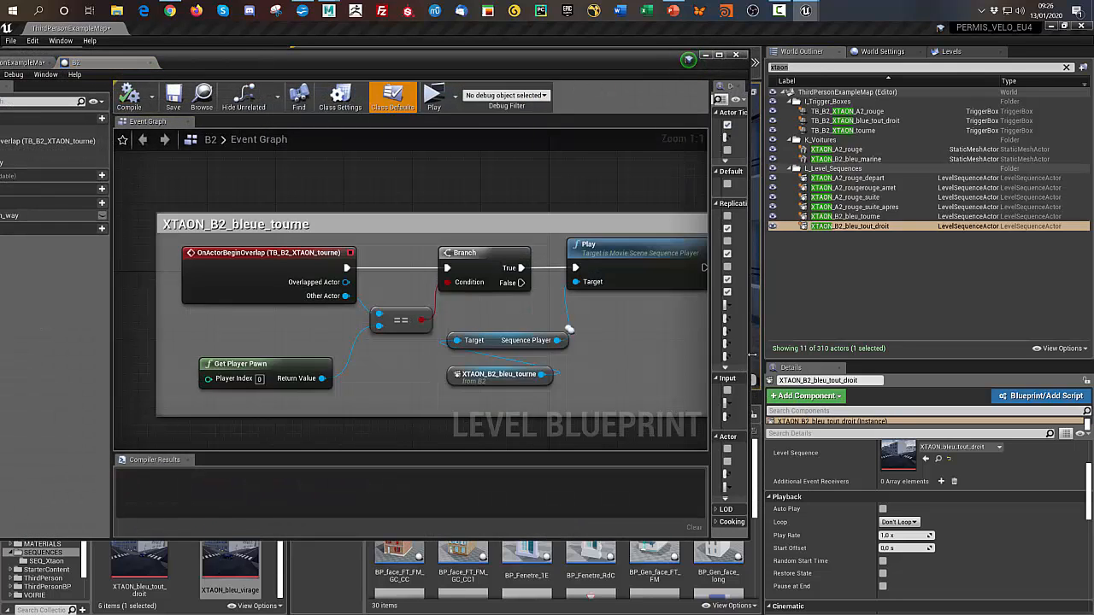
left_click_drag(745, 346, 862, 345)
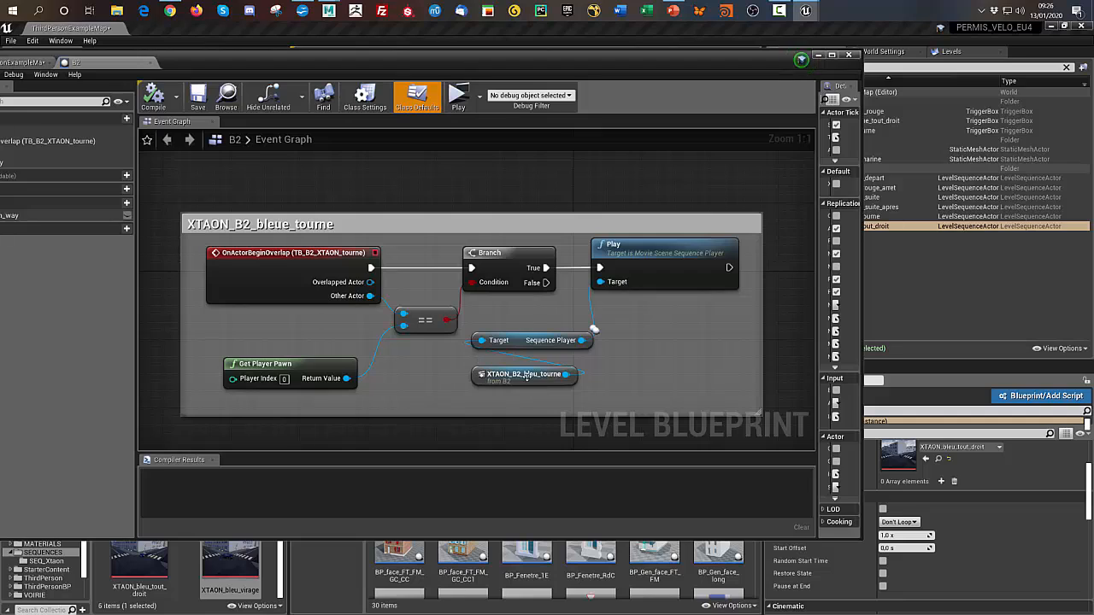
left_click(818, 56)
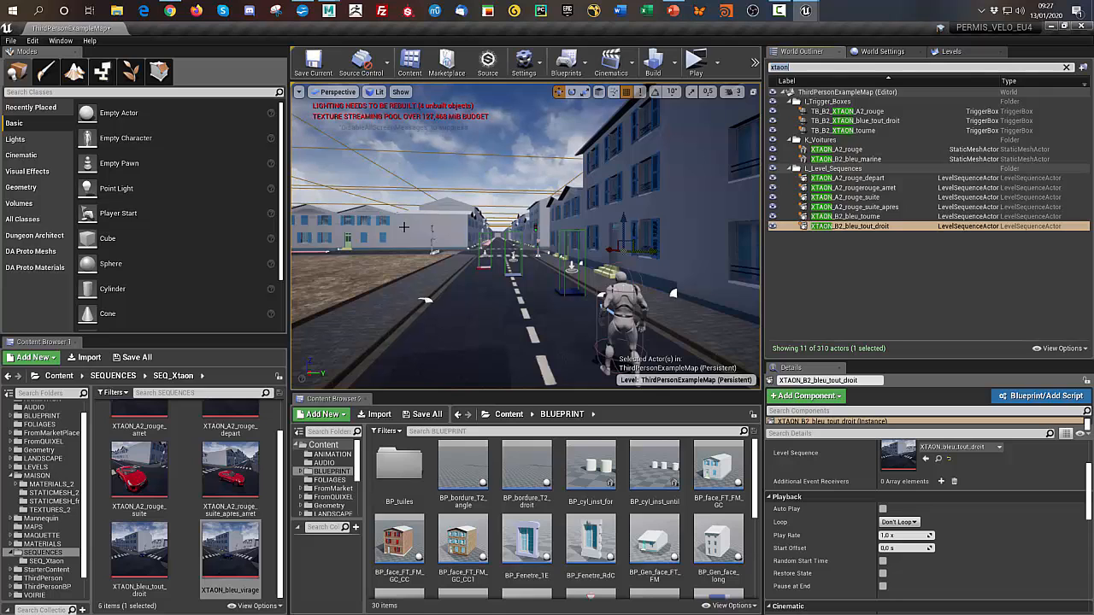
- Open the main level blueprint and examine the TB_B2_XTAON_A2_rouge overlap and Play nodes in the "XTAON rouge jusqu'au feu" block
left_click(566, 61)
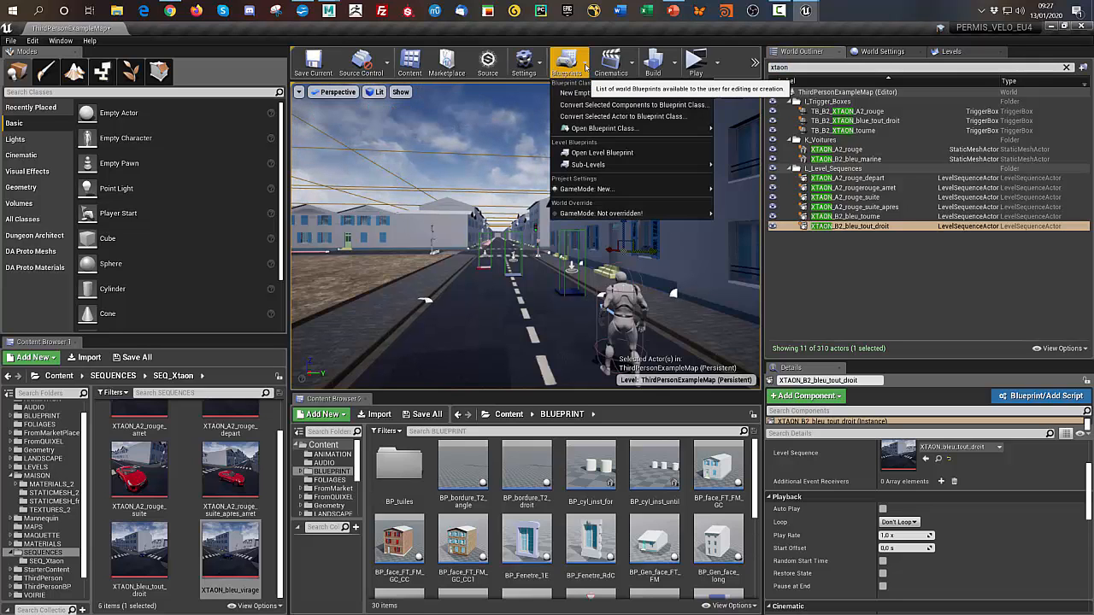
left_click(602, 152)
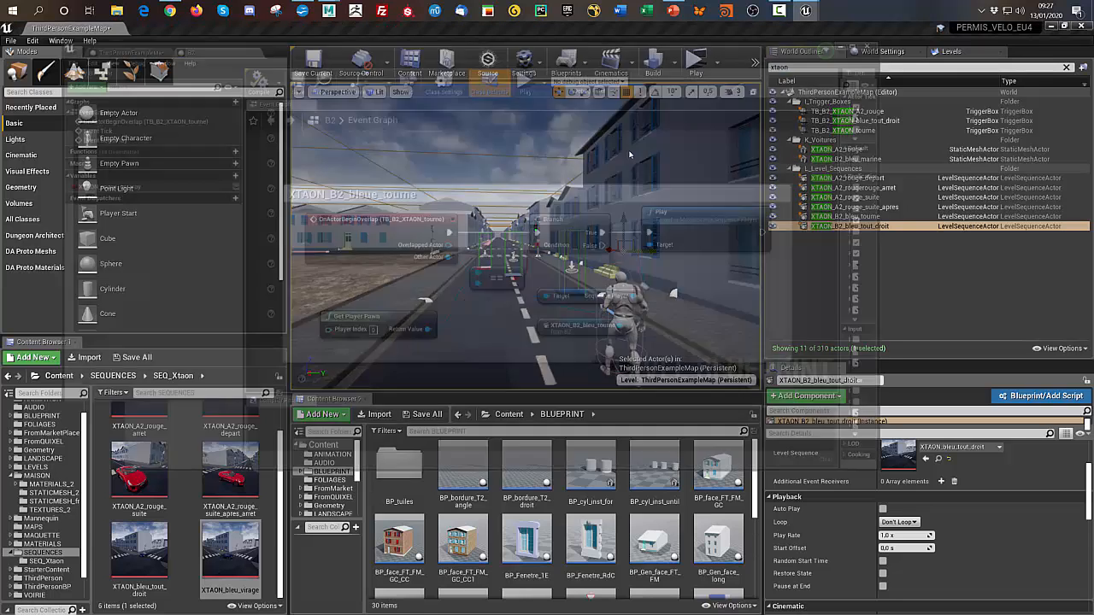
scroll(714, 331, "down", 2)
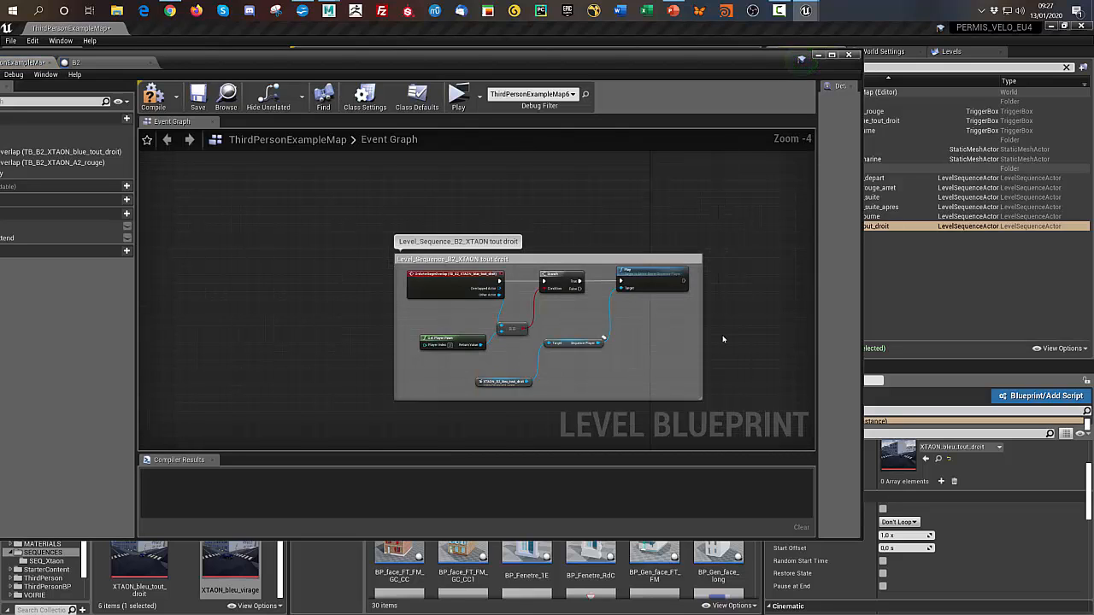
scroll(721, 340, "down", 2)
right_click_drag(727, 344, 471, 217)
scroll(419, 410, "up", 2)
scroll(485, 411, "up", 2)
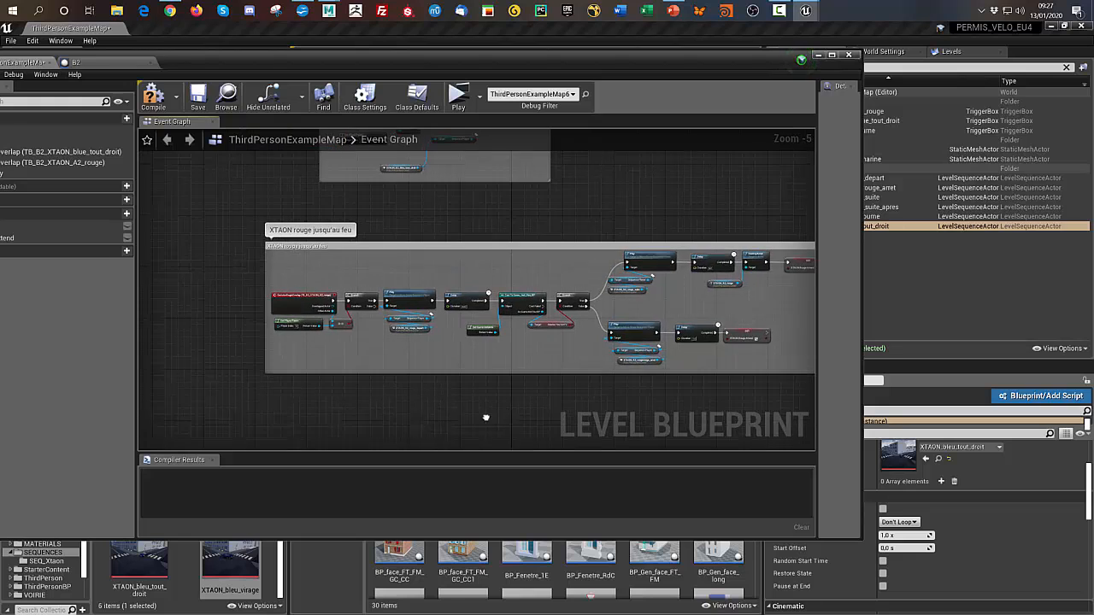
right_click_drag(503, 410, 656, 450)
scroll(462, 416, "up", 2)
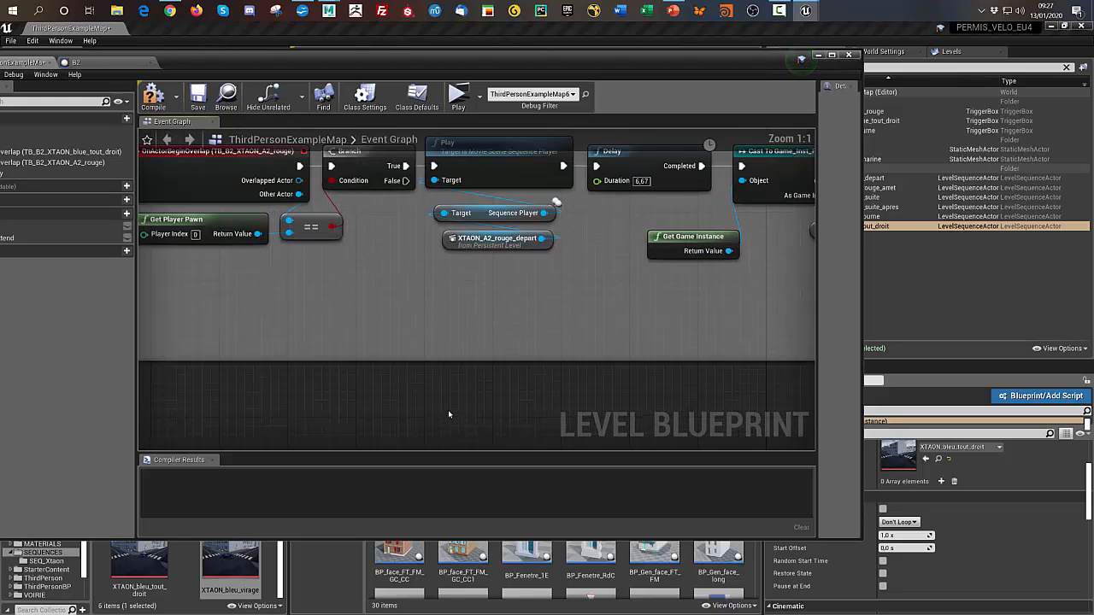
right_click_drag(417, 398, 475, 444)
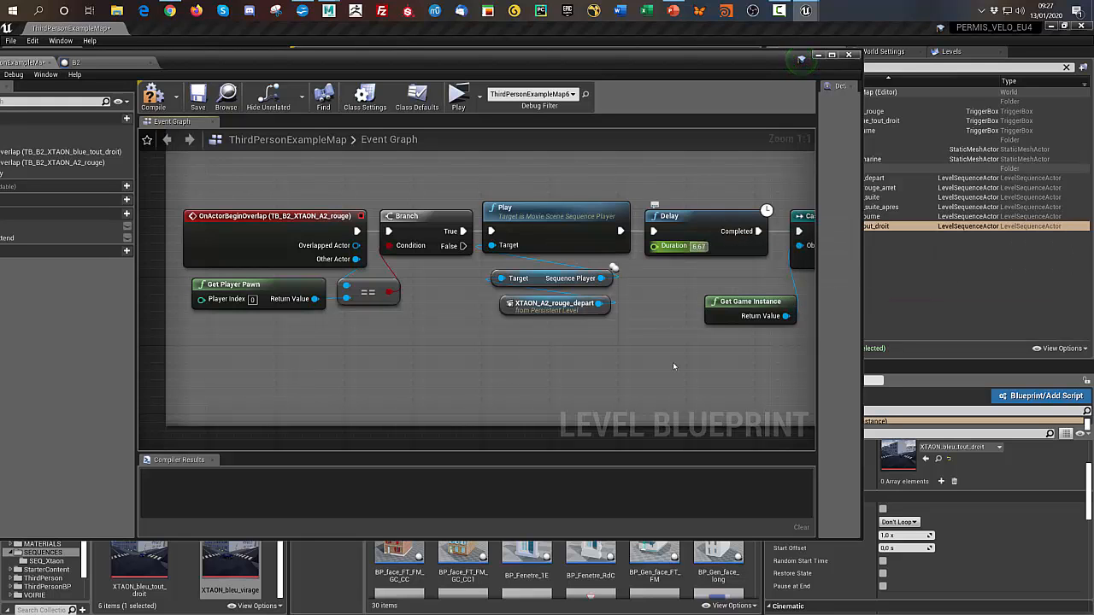
- Examine the Cast To Game_Inst_Feu_BP check and the two Play branches ending in the XTAON Rouge Attend setters
scroll(705, 364, "down", 1)
right_click_drag(705, 365, 469, 373)
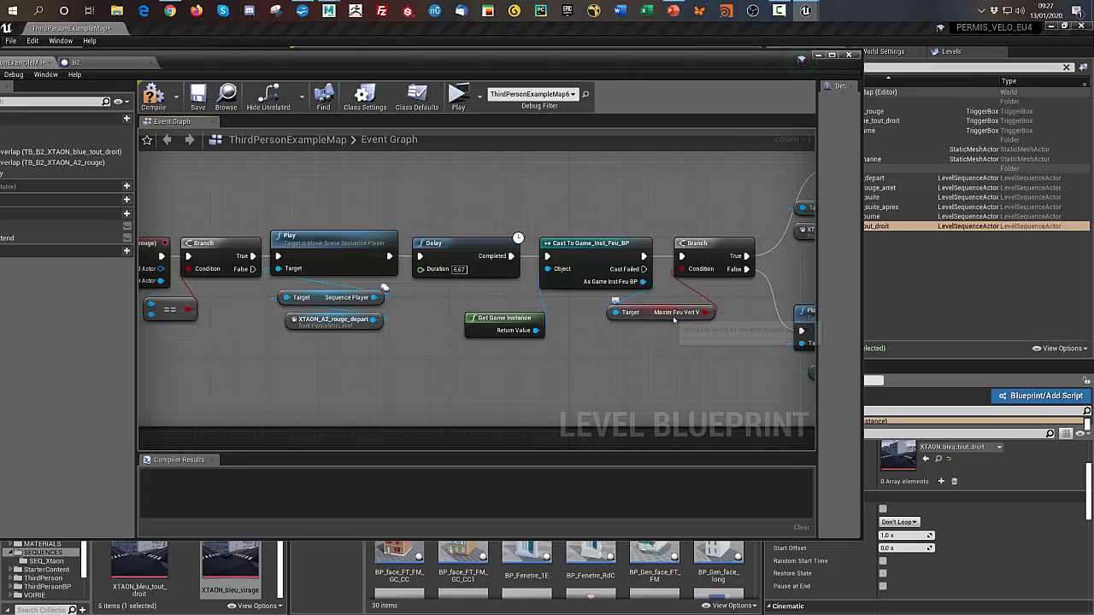
right_click_drag(706, 352, 407, 359)
scroll(516, 362, "down", 2)
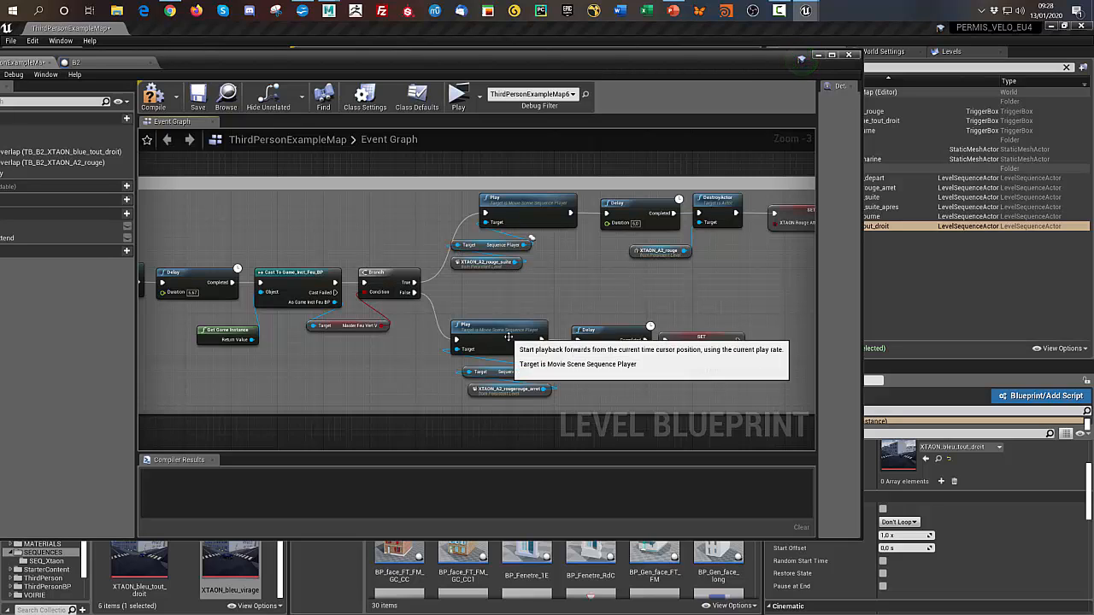
scroll(734, 391, "down", 1)
right_click_drag(733, 391, 609, 375)
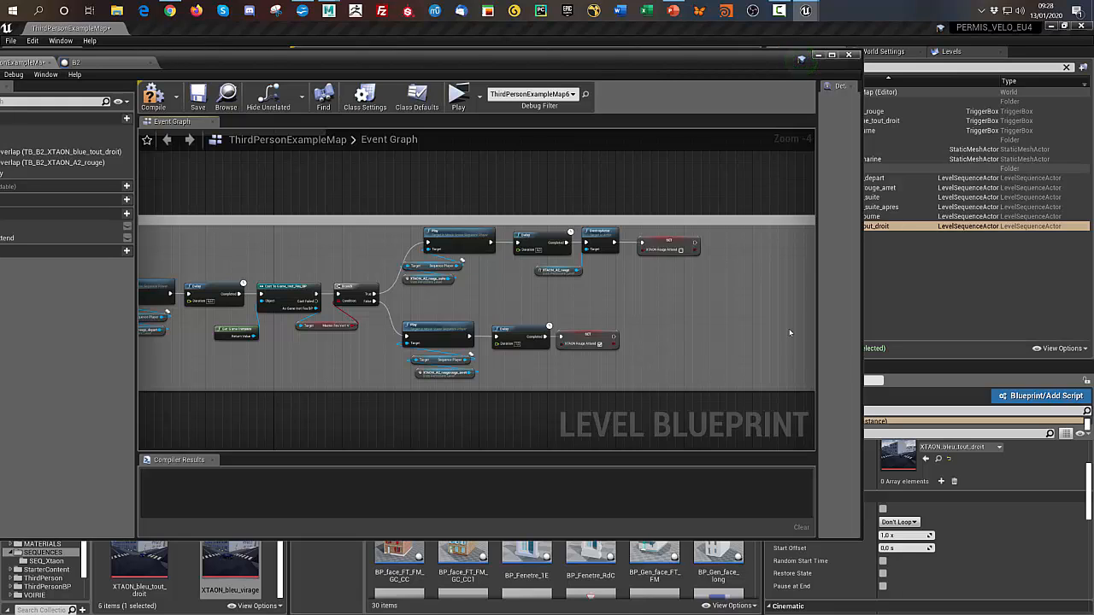
scroll(658, 349, "down", 3)
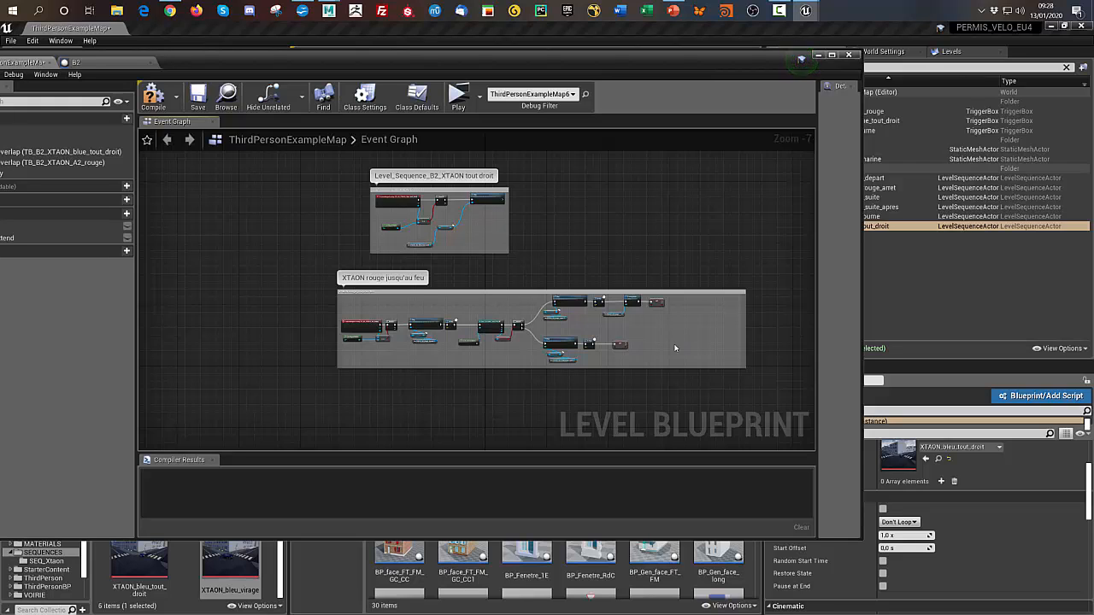
scroll(674, 348, "up", 2)
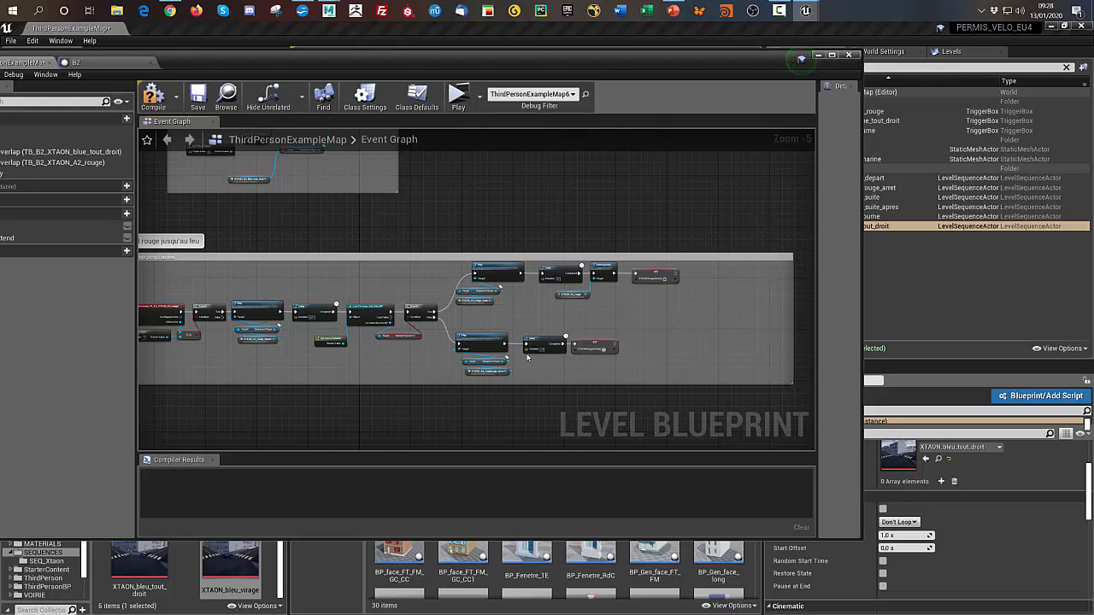
scroll(536, 369, "up", 2)
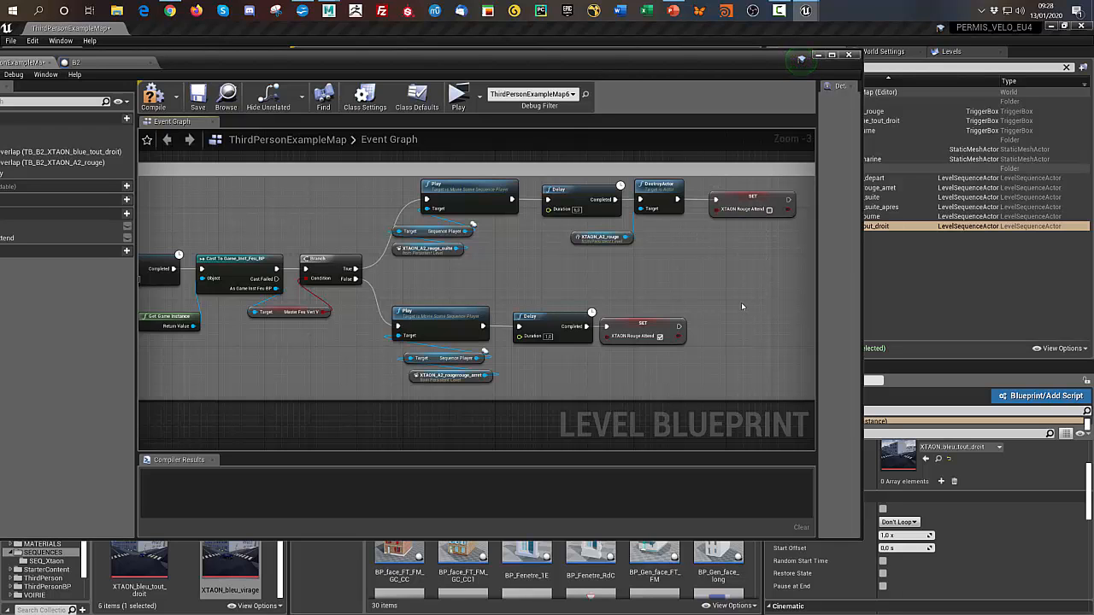
scroll(741, 302, "down", 2)
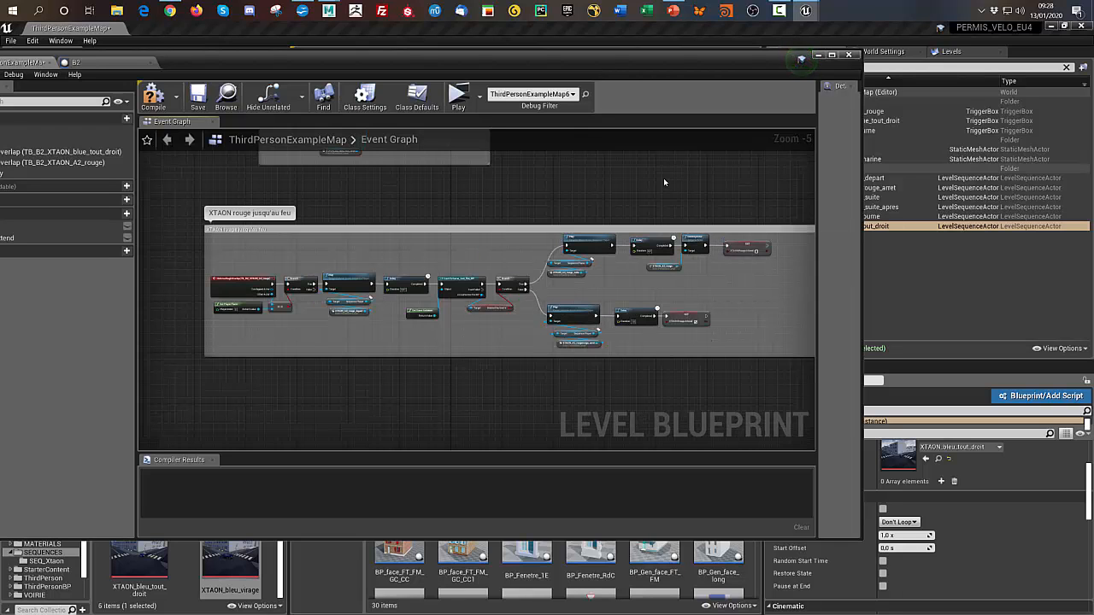
- Trace the "XTAON rouge feu rouge -> vert" block back to the Event Tick Sequence node that feeds it
right_click_drag(663, 178, 631, 442)
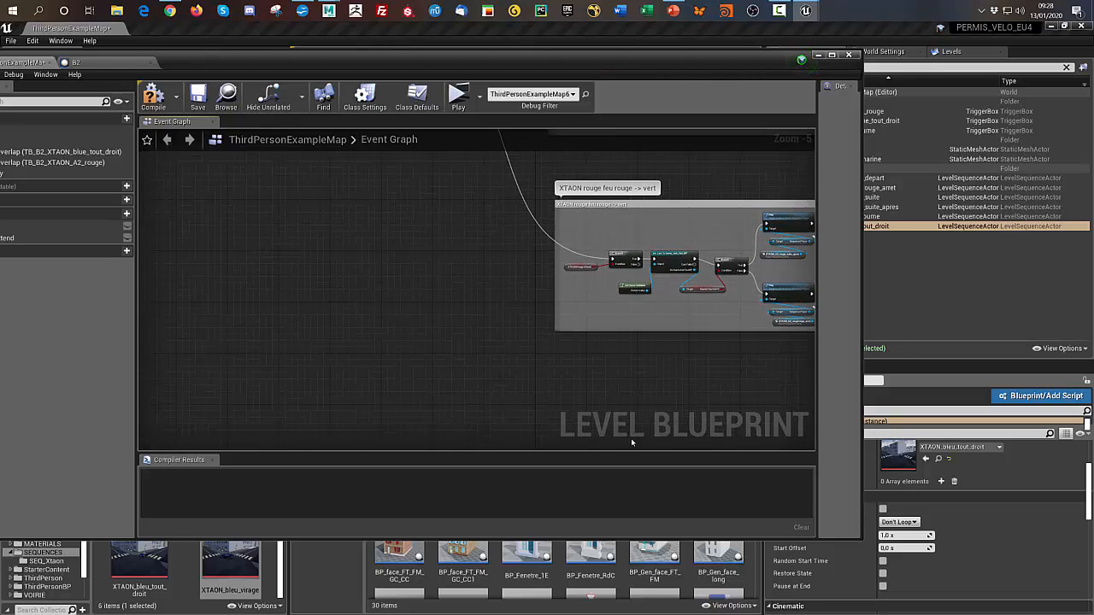
right_click_drag(508, 354, 337, 374)
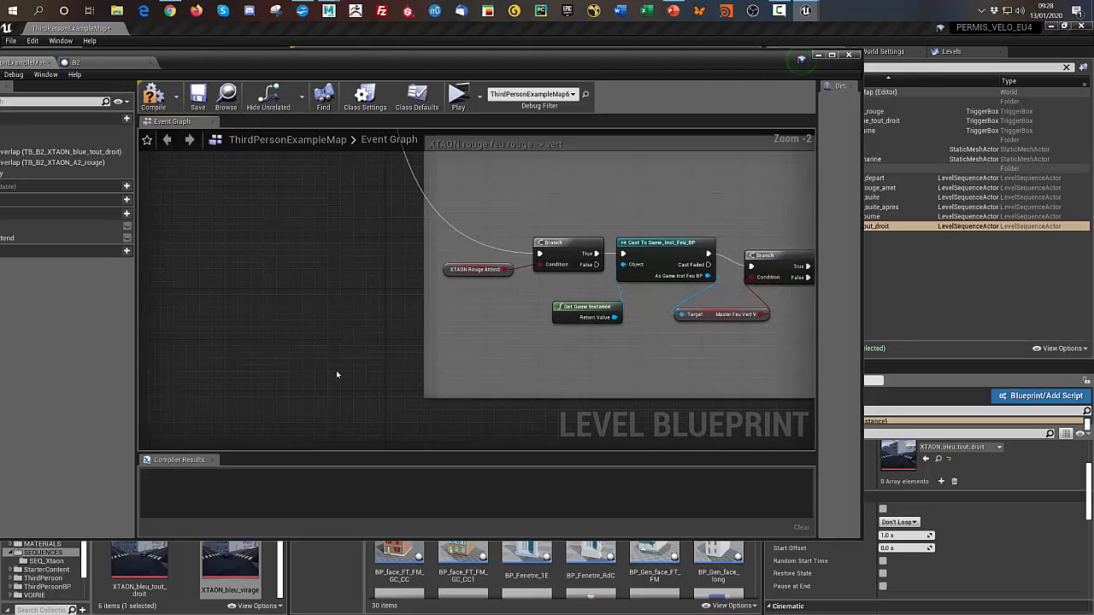
scroll(334, 362, "down", 1)
scroll(278, 197, "up", 2)
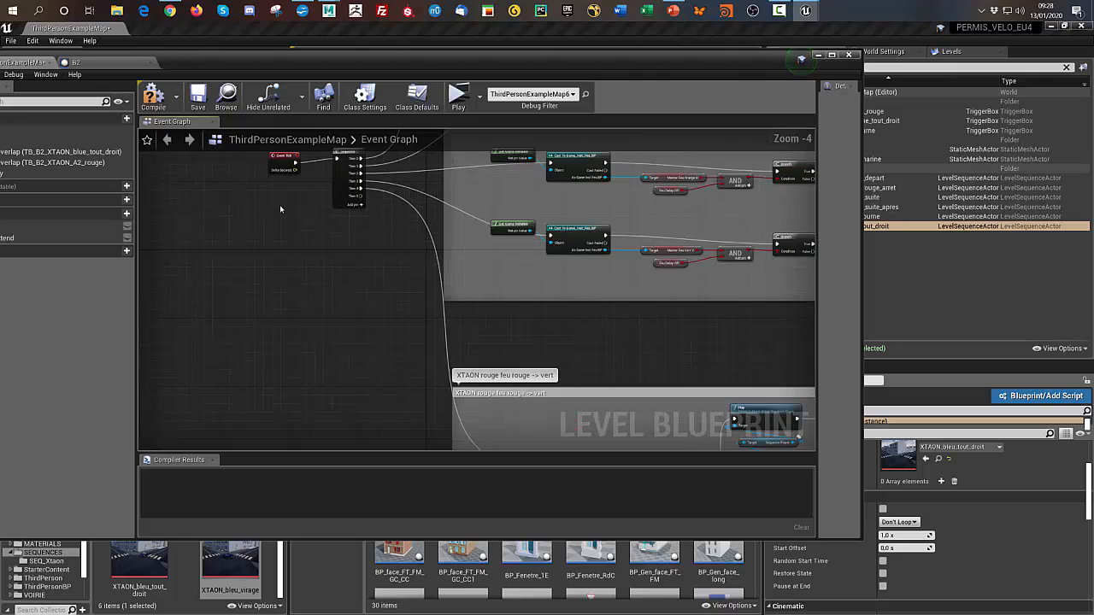
right_click_drag(279, 204, 279, 252)
scroll(293, 325, "up", 1)
scroll(370, 342, "up", 2)
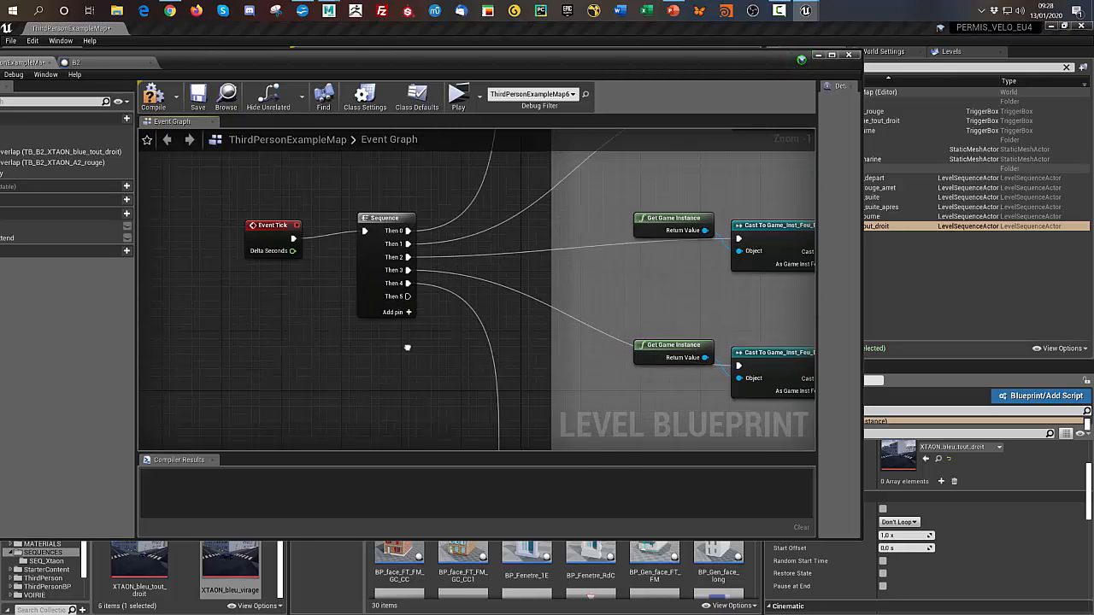
right_click_drag(344, 403, 267, 181)
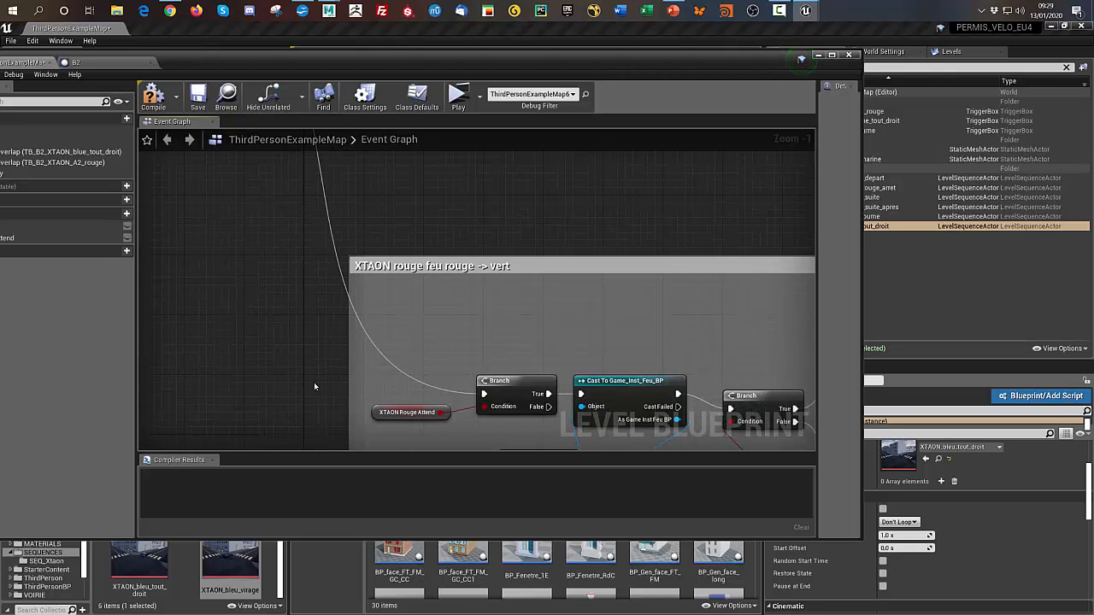
- Examine the XTAON Rouge Attend condition and both Play branches in the "XTAON rouge feu rouge -> vert" block, and minimize the blueprint window
scroll(313, 382, "down", 1)
right_click_drag(313, 382, 227, 245)
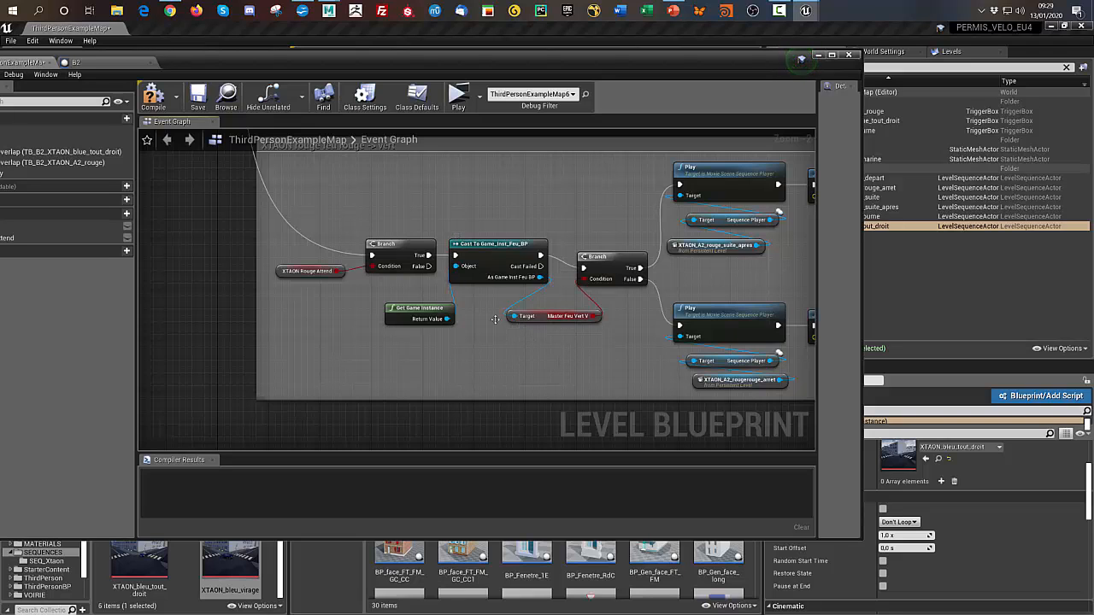
scroll(639, 441, "up", 1)
right_click_drag(639, 441, 410, 260)
scroll(429, 250, "down", 1)
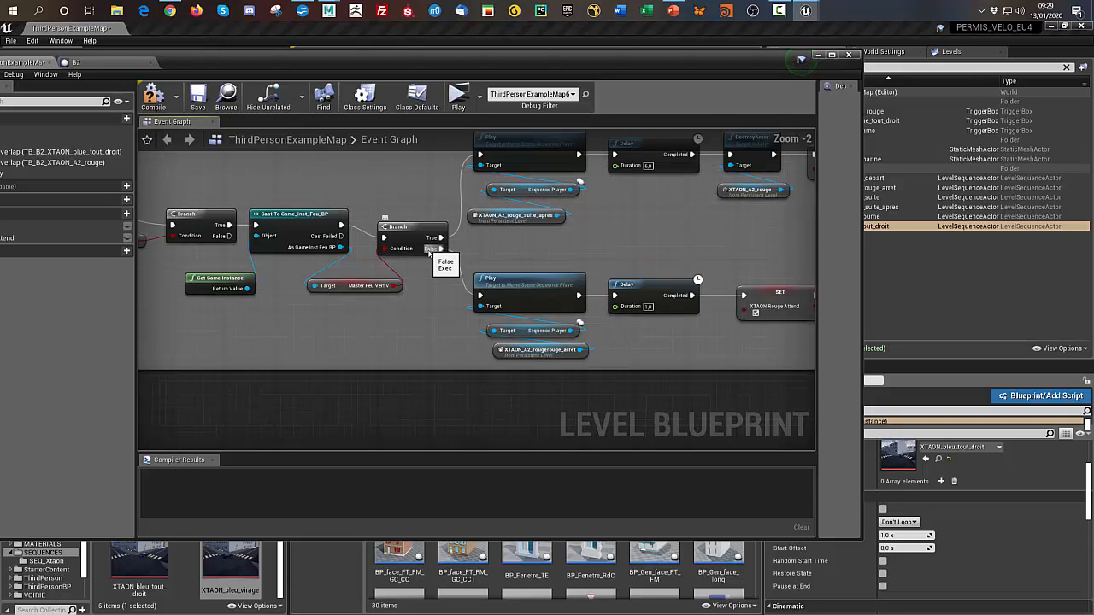
right_click_drag(651, 390, 510, 423)
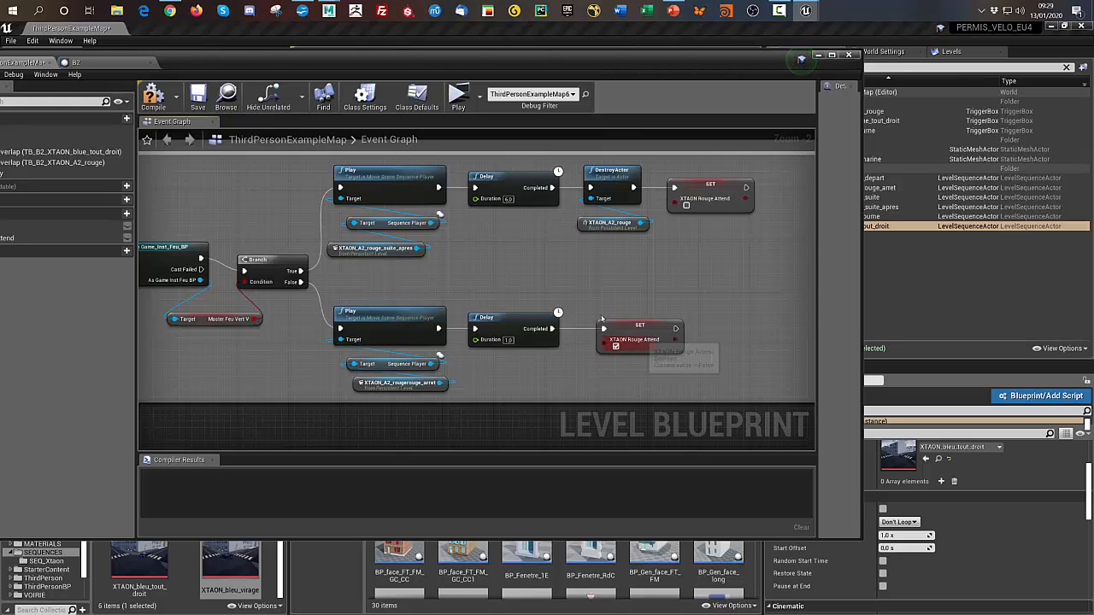
right_click_drag(551, 262, 648, 291)
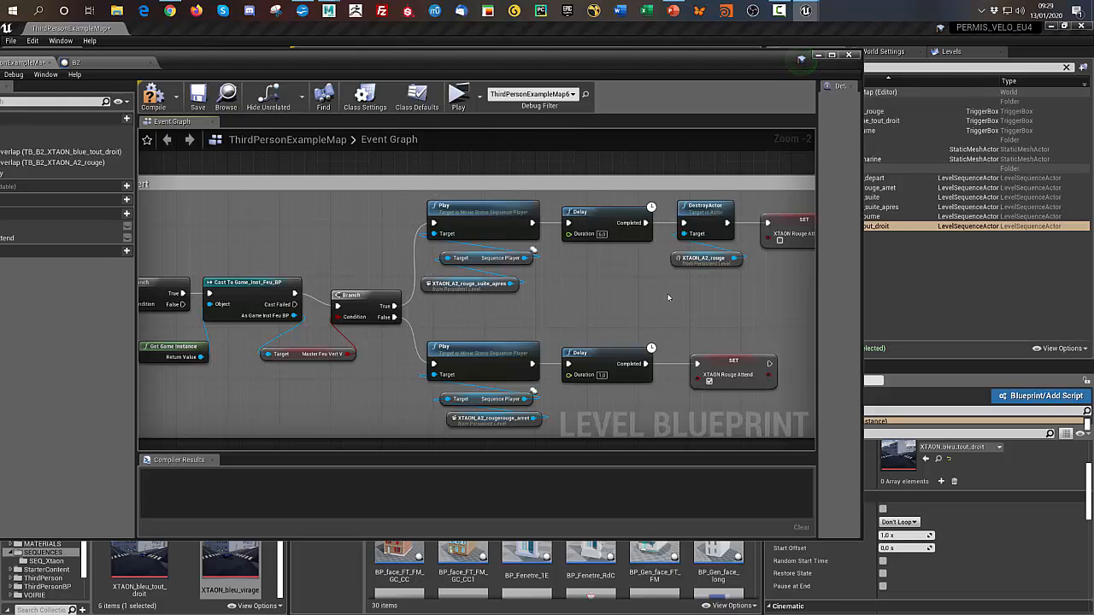
right_click_drag(669, 297, 639, 331)
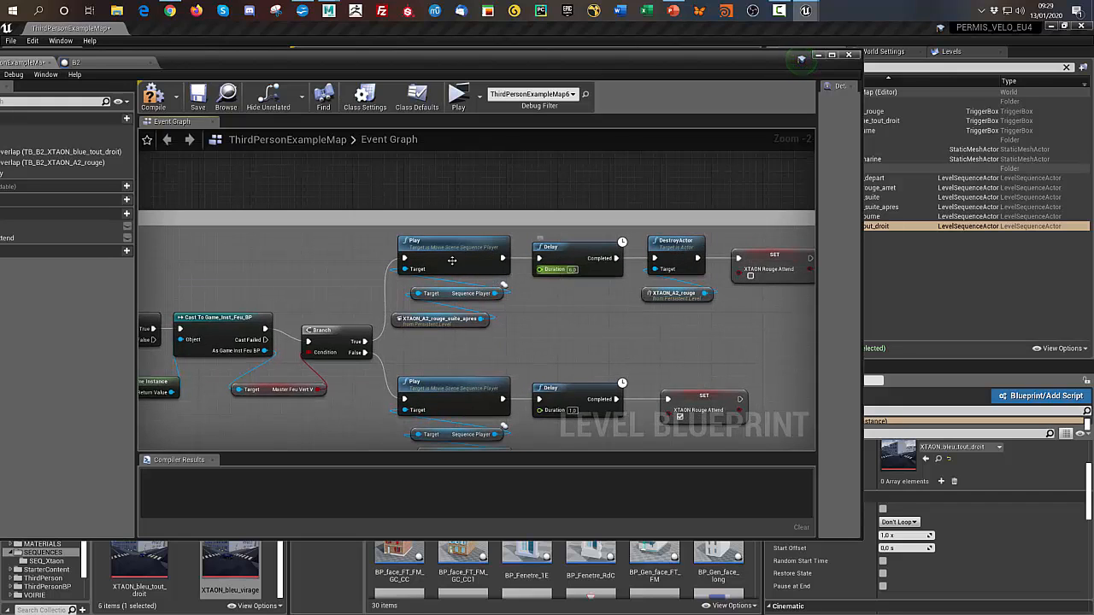
right_click_drag(706, 331, 589, 332)
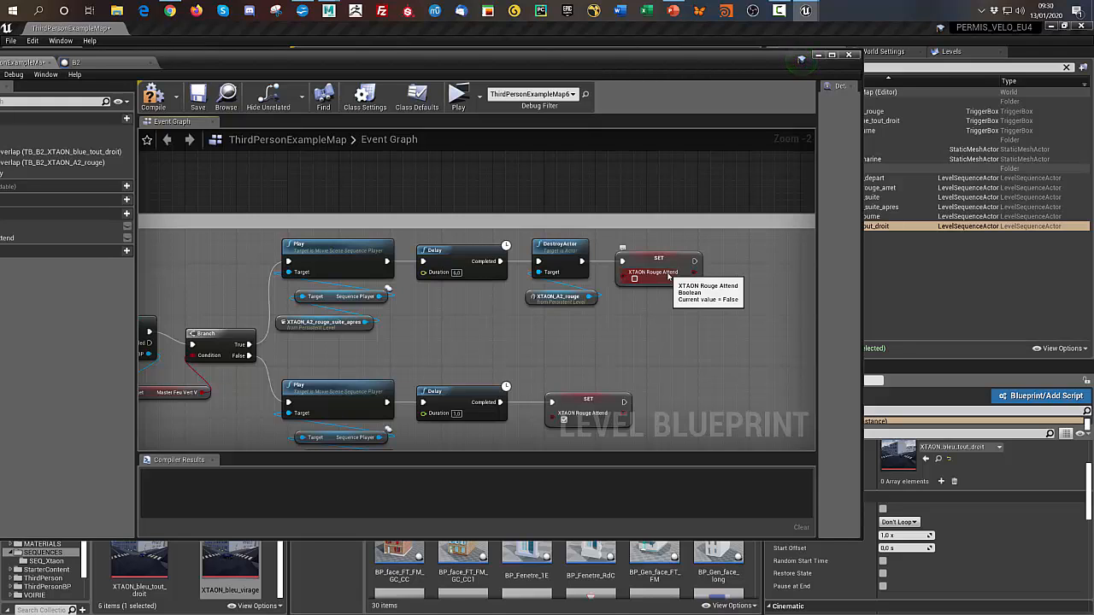
scroll(682, 313, "down", 2)
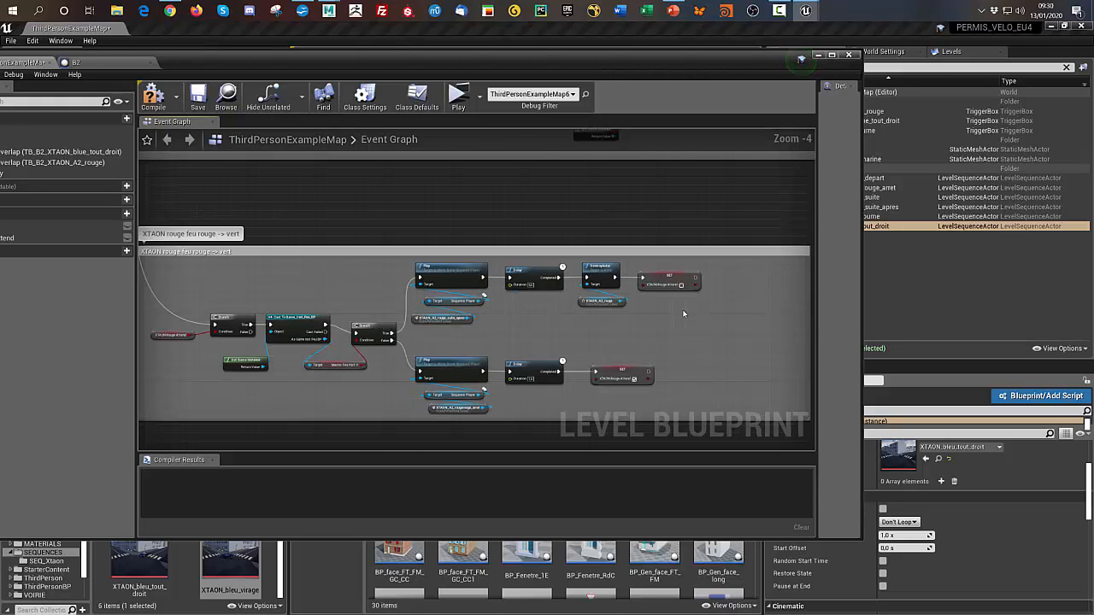
scroll(683, 314, "down", 1)
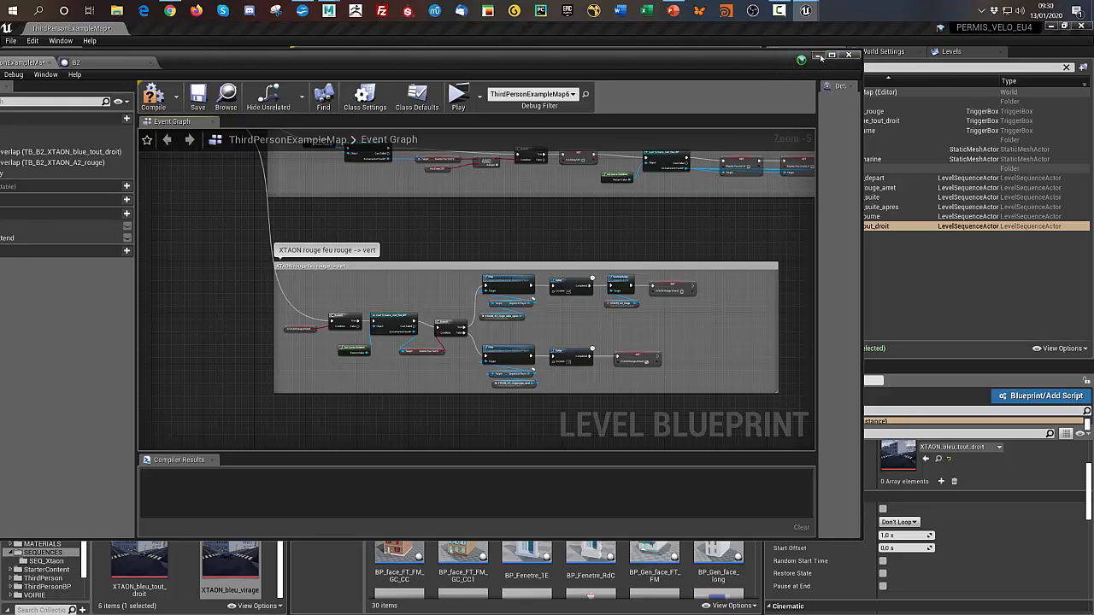
left_click(819, 55)
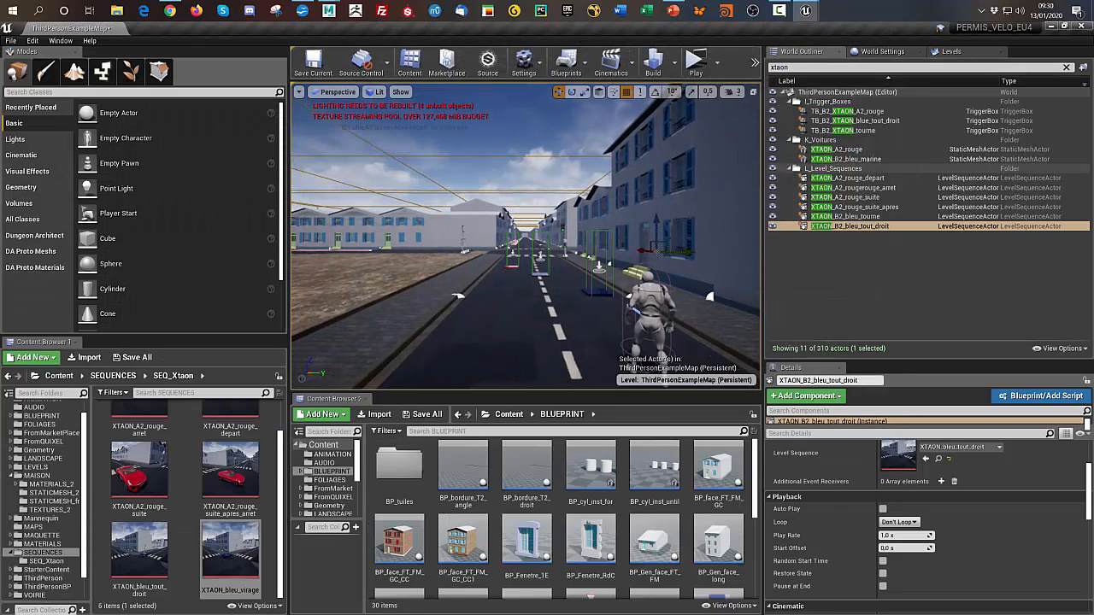
- Start the game preview and walk the character onto the nearest blue trigger box to watch the blue car
left_click(694, 67)
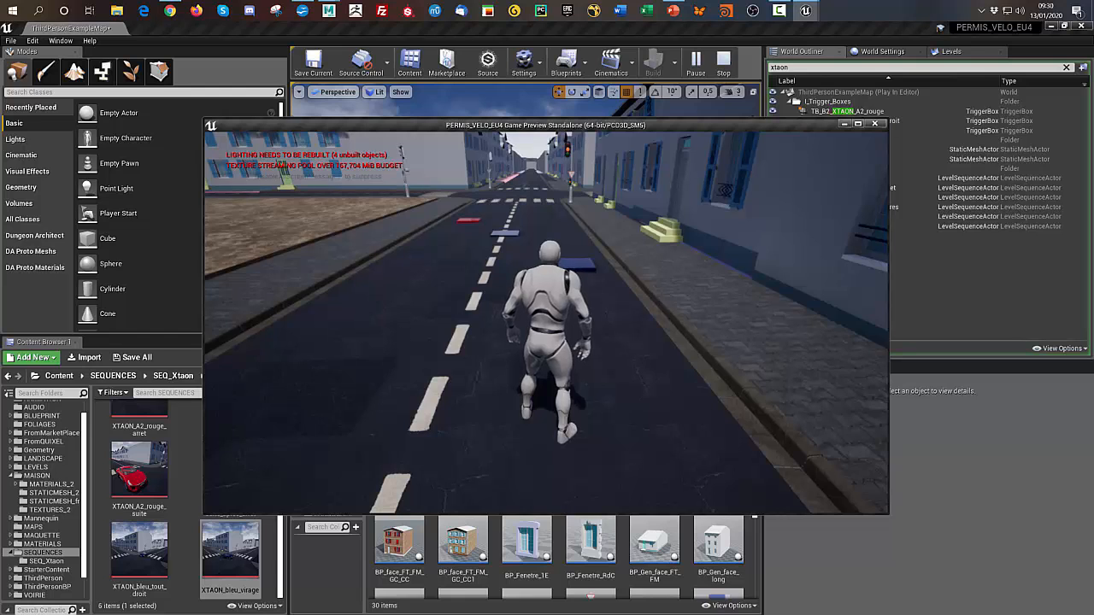
key("Up")
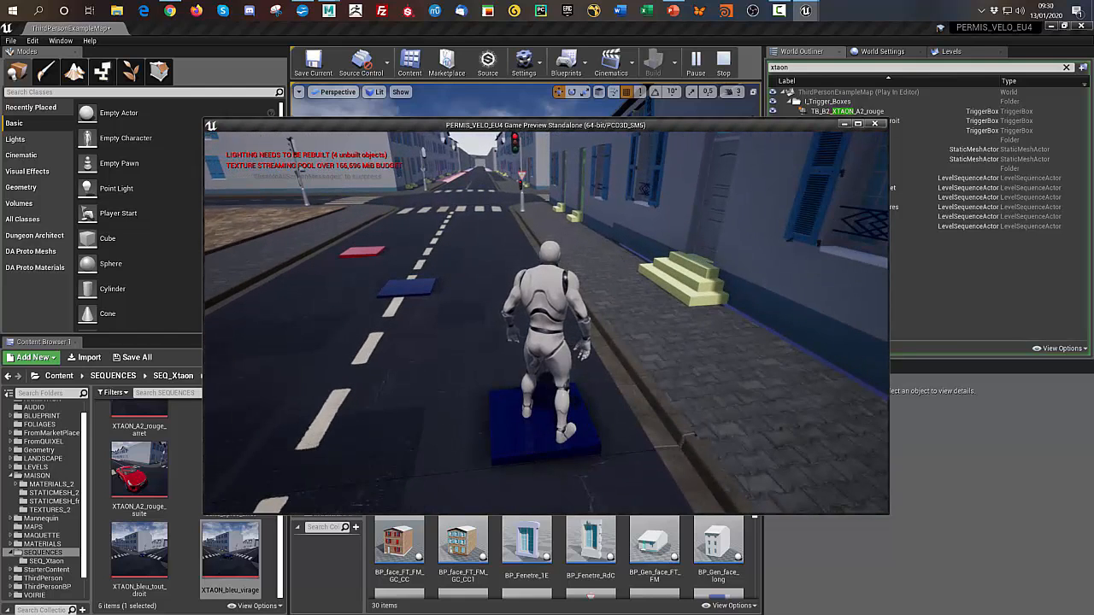
key("Left")
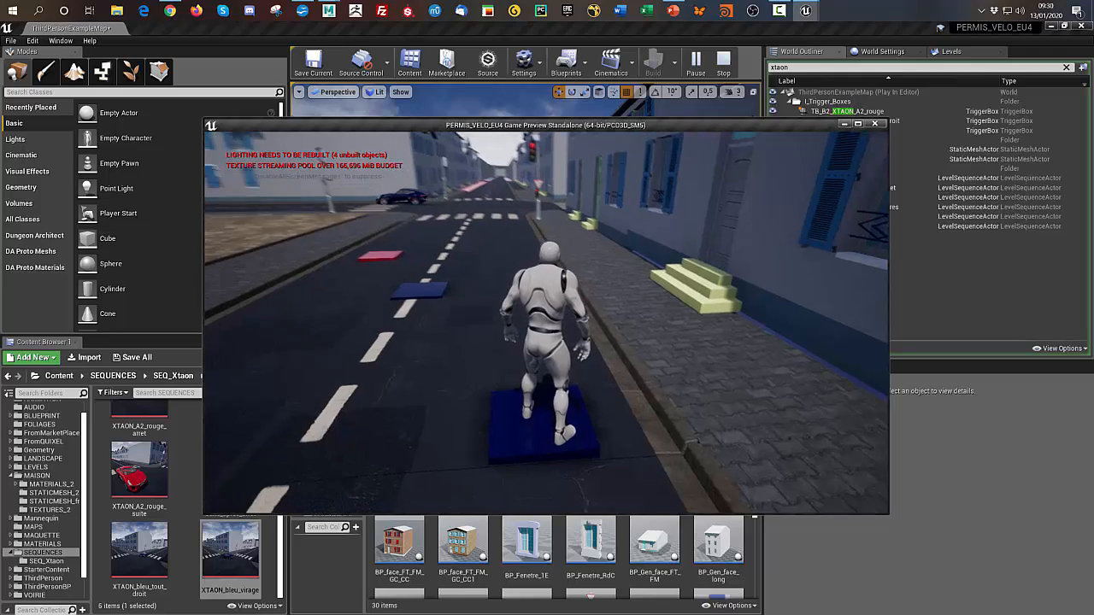
- Walk the character over the second blue trigger box and onto the red one, and end the game preview
key("Up")
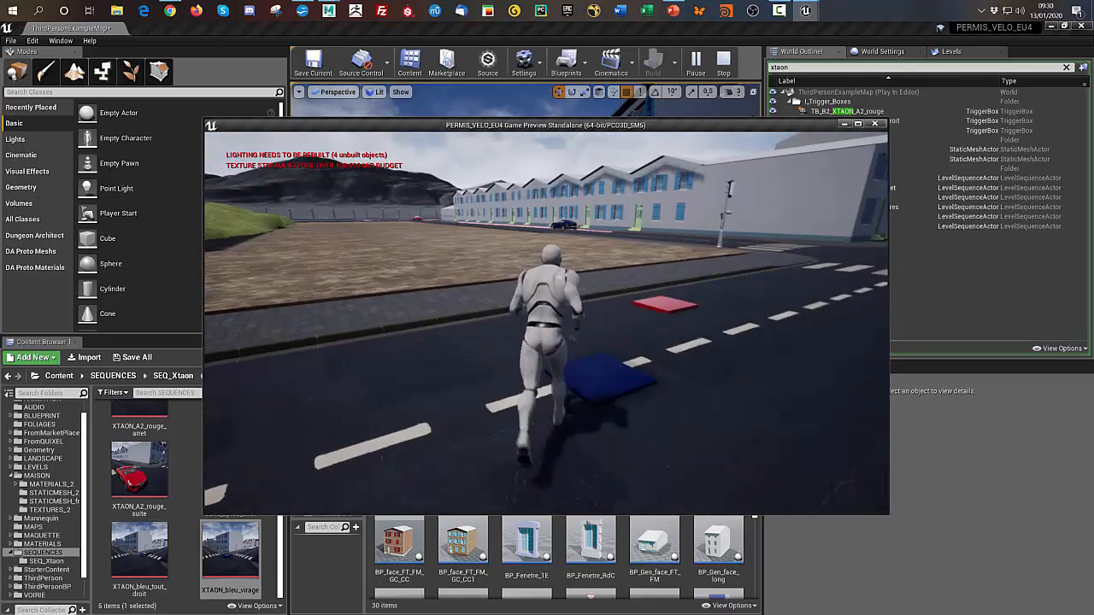
key("Up")
key("Right")
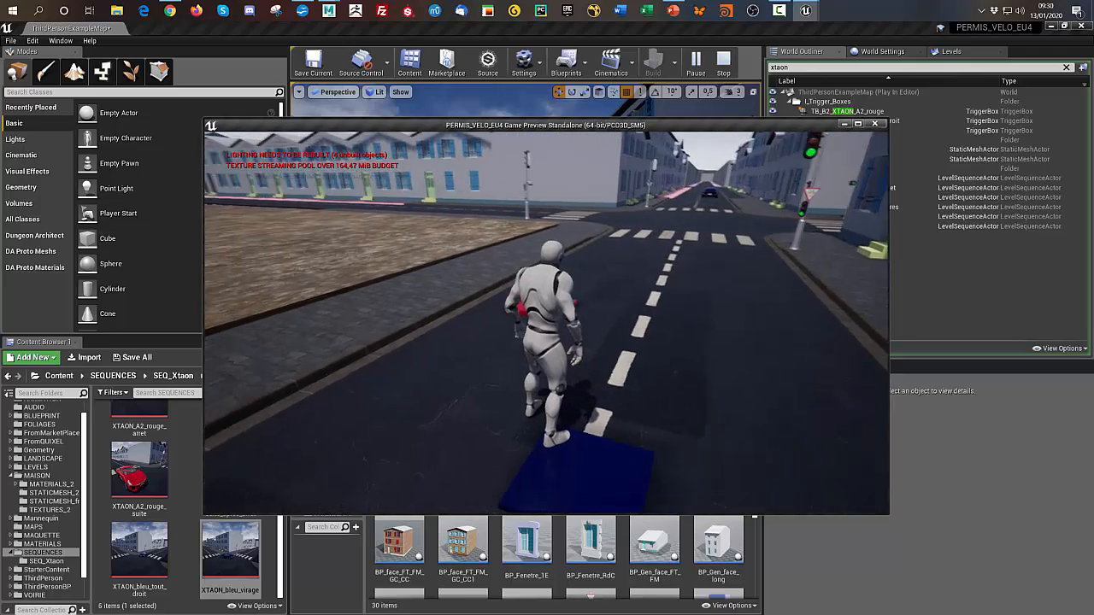
key("w")
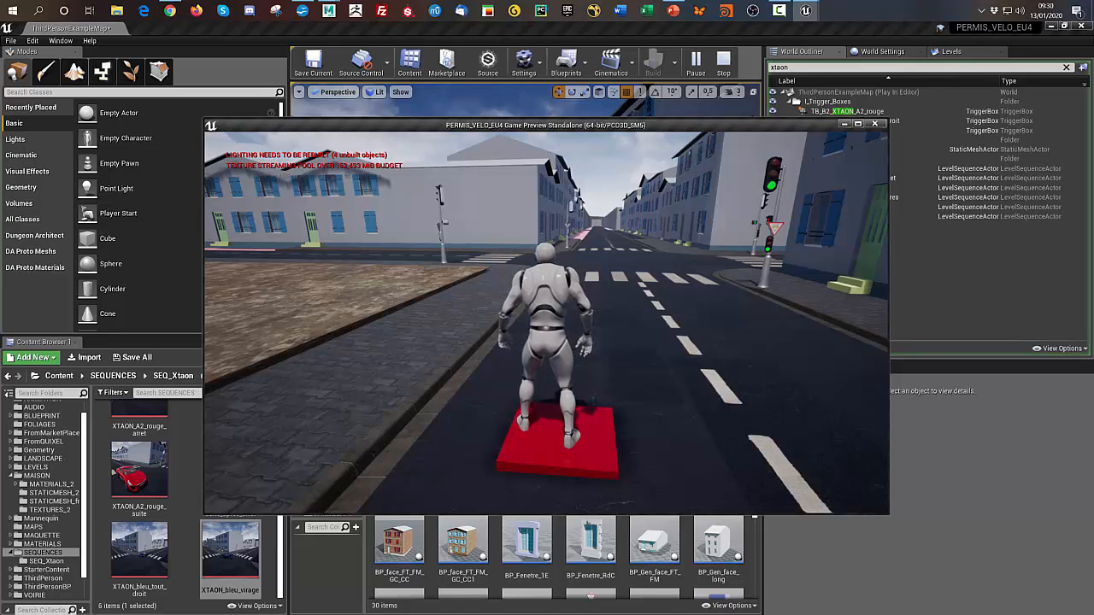
key("Escape")
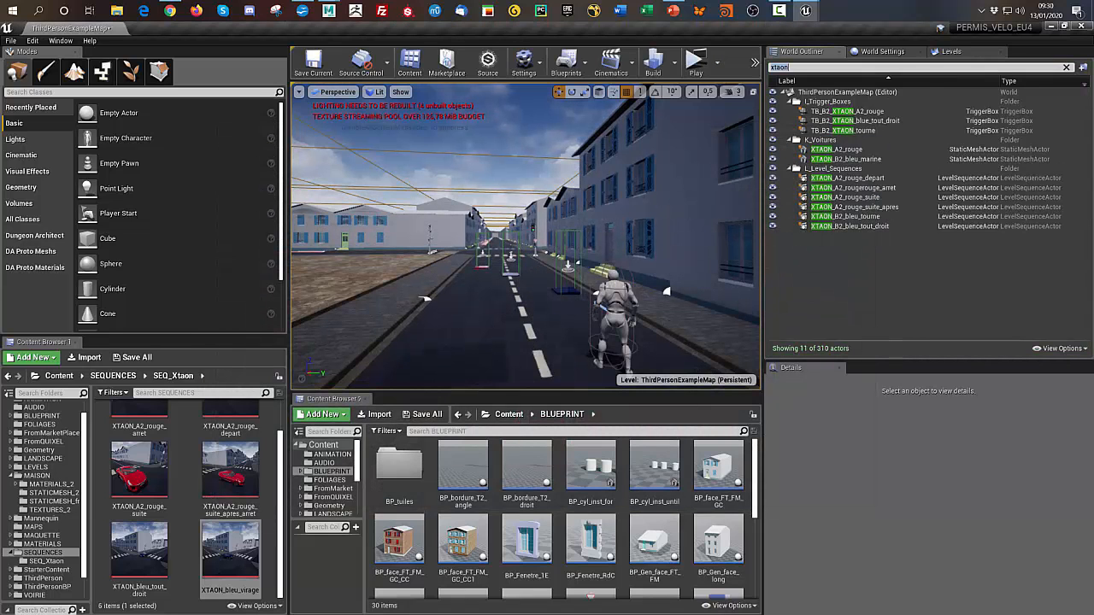